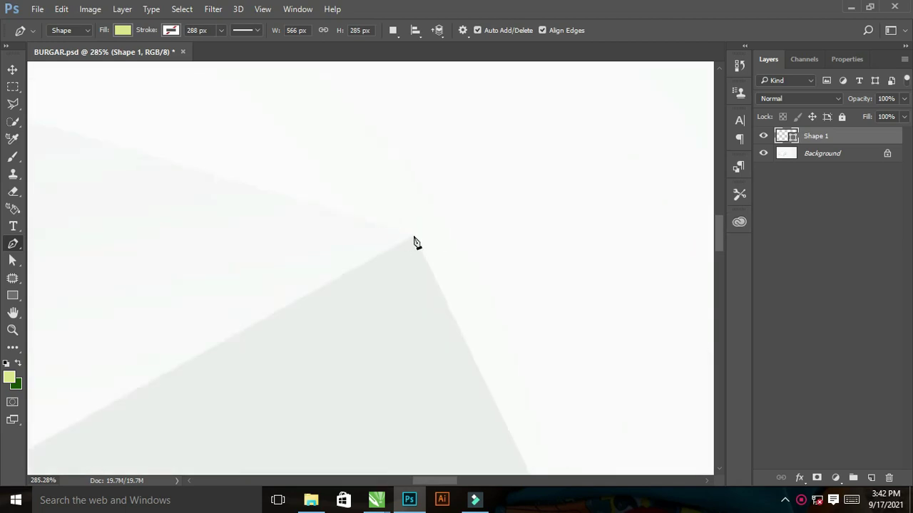
Trace the lid's right edge and its rounded lower-right corner with the Pen tool
left_click(356, 238)
scroll(356, 238, "down", 2)
left_click_drag(359, 249, 328, 278)
left_click(359, 249, "alt")
left_click_drag(324, 284, 452, 212)
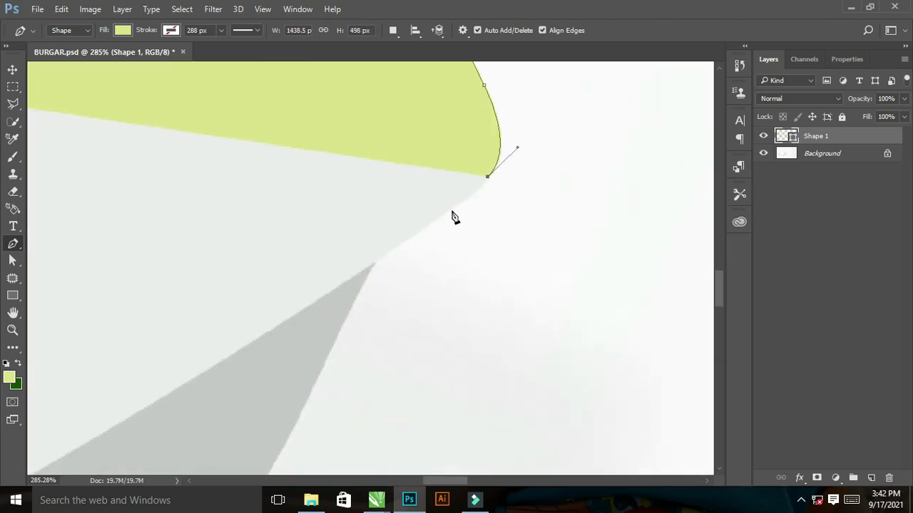
left_click(452, 210, "alt")
left_click_drag(216, 365, 383, 277)
left_click(440, 239, "alt")
left_click_drag(518, 198, 499, 210)
left_click_drag(184, 396, 295, 312)
scroll(249, 310, "right", 3)
scroll(208, 335, "up", 2)
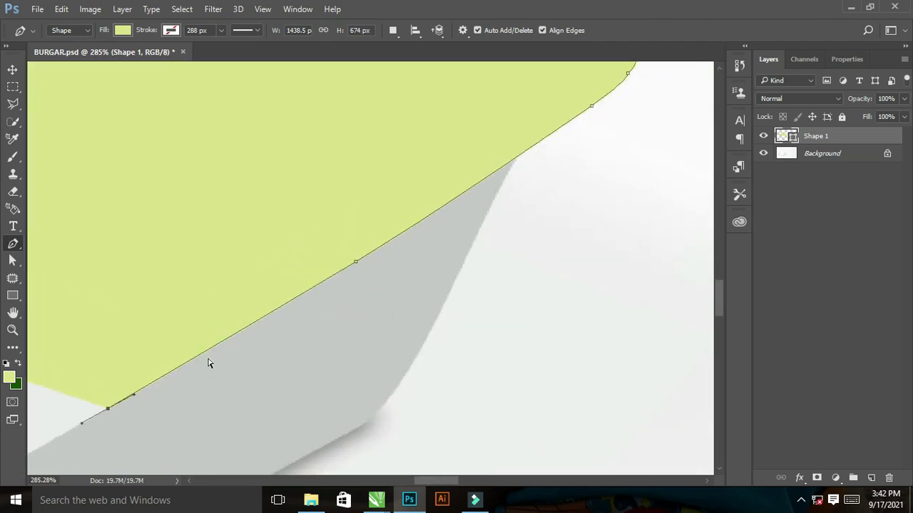
key("ctrl+alt+z")
key("ctrl+alt+z")
key("ctrl+alt+z")
key("ctrl+alt+z")
Continue the outline from where lid and base meet down the base's right edge and around its lower corner
scroll(222, 351, "down", 8)
scroll(374, 278, "up", 10)
left_click_drag(260, 320, 251, 327)
left_click(259, 320, "alt")
scroll(260, 320, "up", 1)
left_click_drag(184, 464, 297, 318)
left_click(328, 245, "alt")
left_click_drag(219, 462, 336, 281)
left_click_drag(336, 281, 318, 312)
left_click(336, 281, "alt")
left_click_drag(245, 429, 354, 314)
Trace the base's bottom edge on the shaded side up to the box's front bottom corner
left_click(389, 306, "alt")
left_click_drag(86, 473, 349, 287)
left_click_drag(349, 287, 338, 293)
left_click(348, 288, "alt")
left_click_drag(71, 456, 367, 310)
left_click_drag(243, 356, 650, 73)
left_click(243, 356, "alt")
left_click_drag(95, 377, 615, 134)
left_click_drag(152, 383, 545, 149)
left_click(152, 384, "alt")
left_click_drag(167, 354, 146, 364)
left_click(166, 355, "alt")
Set the shape layer's fill to 0% and trace the base's front bottom edge to its left end
key("shift+0")
key("shift+0")
left_click_drag(216, 330, 461, 407)
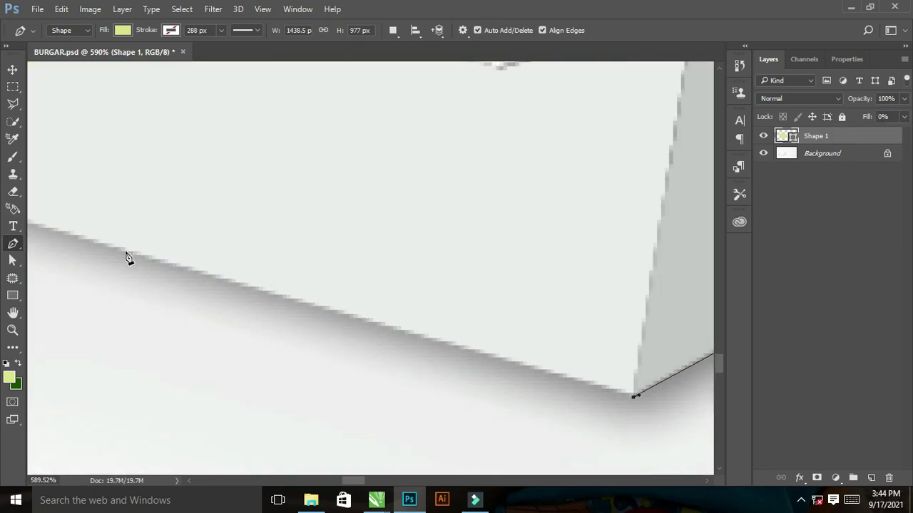
left_click_drag(127, 259, 642, 407)
left_click_drag(114, 298, 199, 264)
left_click(199, 264)
key("ctrl+0")
left_click_drag(71, 280, 123, 312)
left_click(241, 358)
Trace the left flap, its dark notch and the lid's left edge, closing the whole-box outline
left_click_drag(118, 135, 206, 240)
scroll(206, 246, "up", 4)
left_click(249, 221)
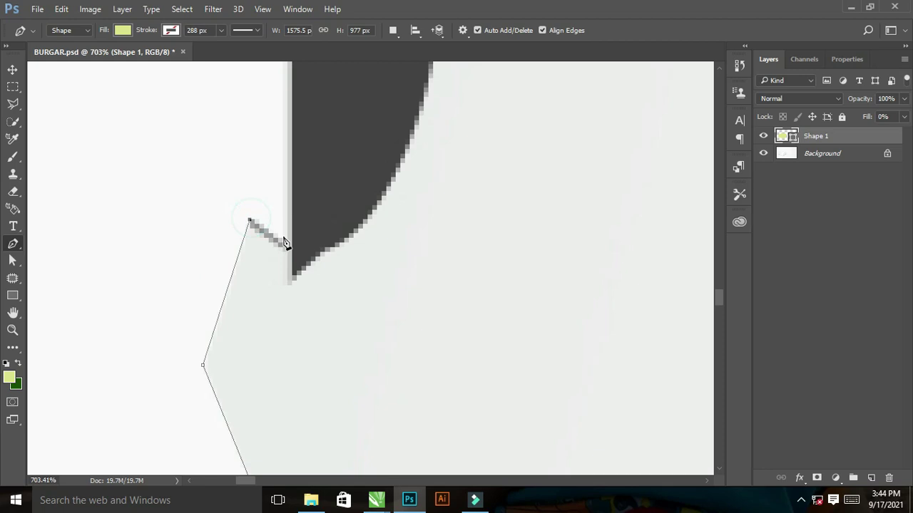
left_click(286, 245, "alt")
scroll(287, 245, "up", 3)
scroll(286, 245, "right", 1)
left_click(191, 319)
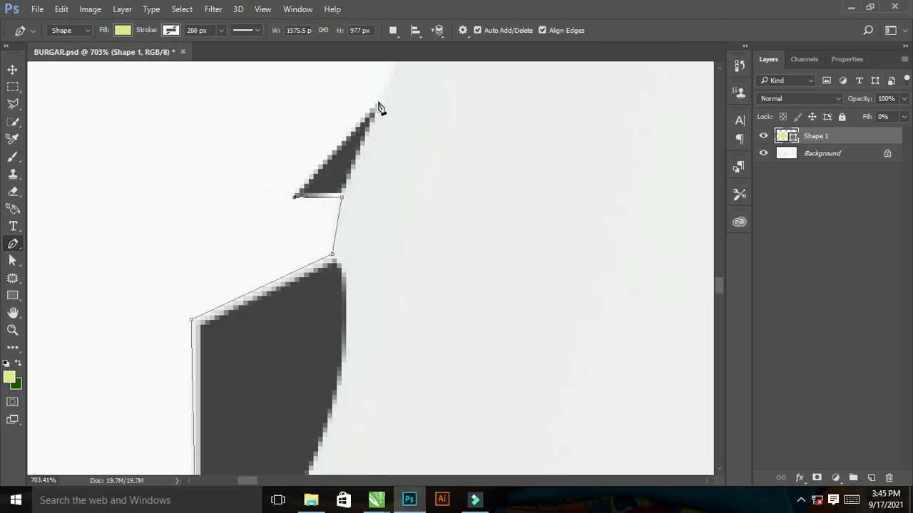
left_click(378, 104)
left_click_drag(442, 64, 302, 404)
left_click(376, 104)
mouse_move(430, 113)
left_mouse_down()
mouse_move(364, 290)
mouse_move(291, 406)
left_mouse_up()
left_click(342, 132)
Rename the finished outline layer as back
key("ctrl+0")
double_click(815, 136)
type("back")
key("Return")
Start a new shape along the top edge of the box's front face and down its front corner past the dark notch
left_click_drag(67, 228, 294, 379)
left_click_drag(167, 177, 215, 285)
left_click(185, 188)
left_click(629, 316)
left_click_drag(618, 347, 513, 117)
left_click(330, 382)
left_click(309, 378)
left_click_drag(310, 377, 342, 222)
left_click(332, 268)
left_click_drag(329, 296, 421, 321)
left_click(329, 295, "alt")
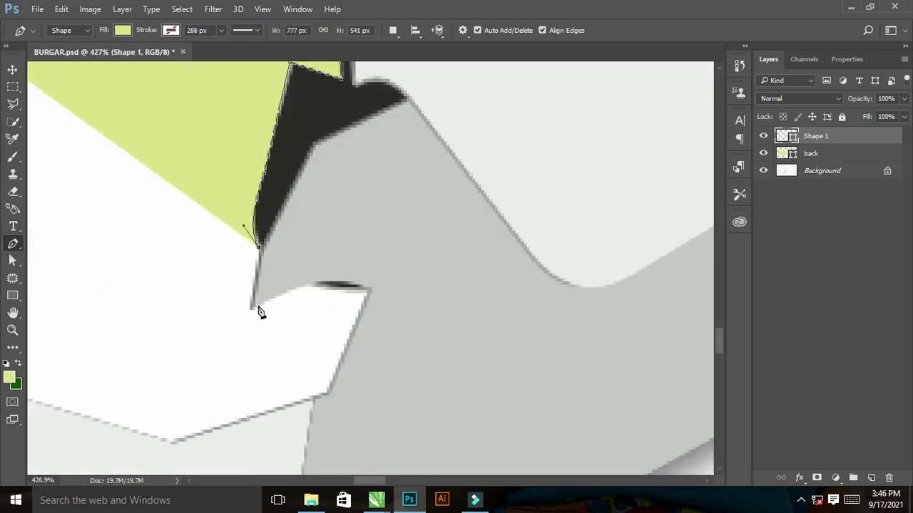
Trace around the front face's locking tab and along the lip below it
left_click(251, 309)
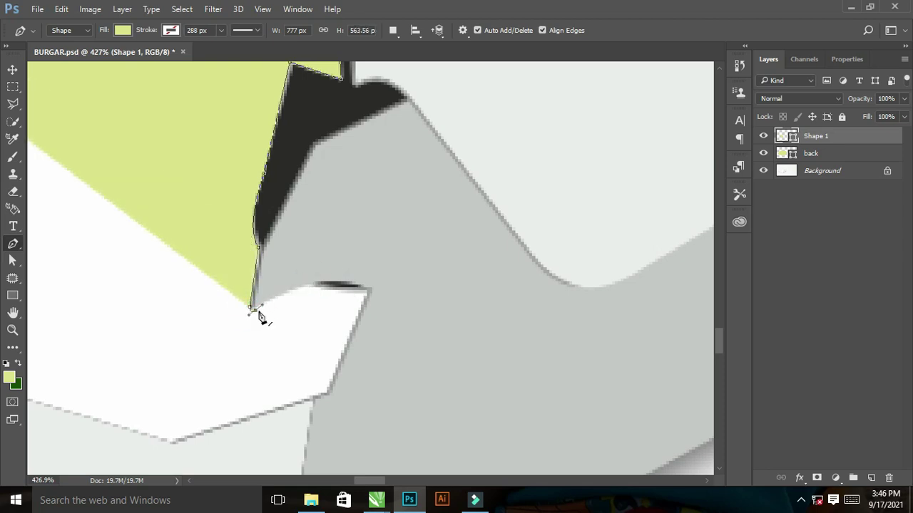
left_click(309, 285)
left_click(370, 290)
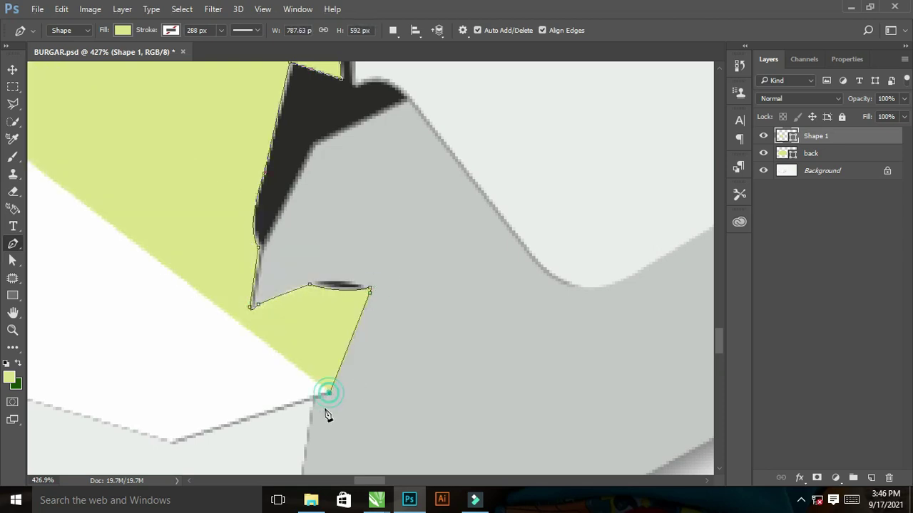
left_click(329, 394)
left_click(172, 442)
Continue the front face outline along its lower edge and up the left flap
left_click_drag(125, 450, 572, 389)
left_click(31, 205)
key("ctrl+0")
left_click_drag(89, 318, 207, 317)
left_click(249, 266)
left_click_drag(249, 265, 635, 370)
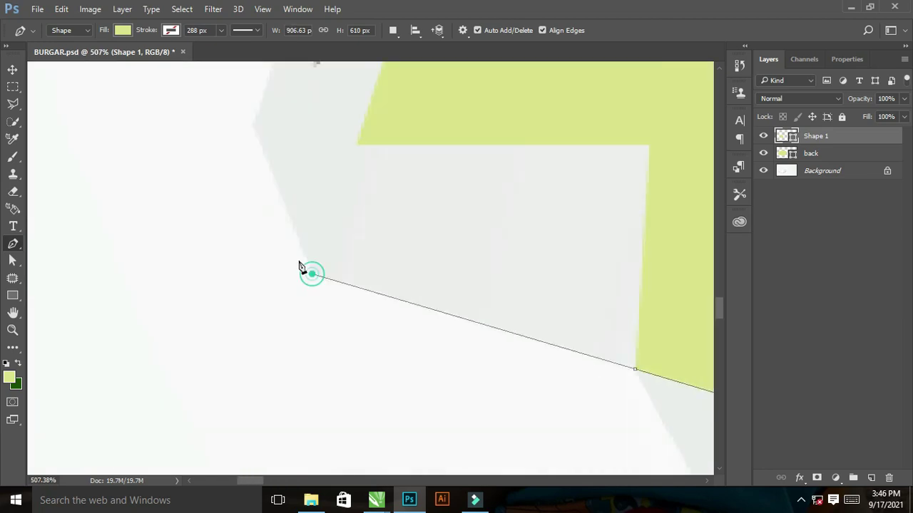
left_click(313, 276)
left_click(254, 126)
scroll(253, 125, "up", 3)
left_click(287, 205)
Set the shape's fill to 0%, then trace the left notch curve and left edge to close the front face
left_click(903, 116)
left_click_drag(864, 133, 833, 132)
left_click_drag(361, 215, 415, 328)
scroll(357, 218, "up", 5)
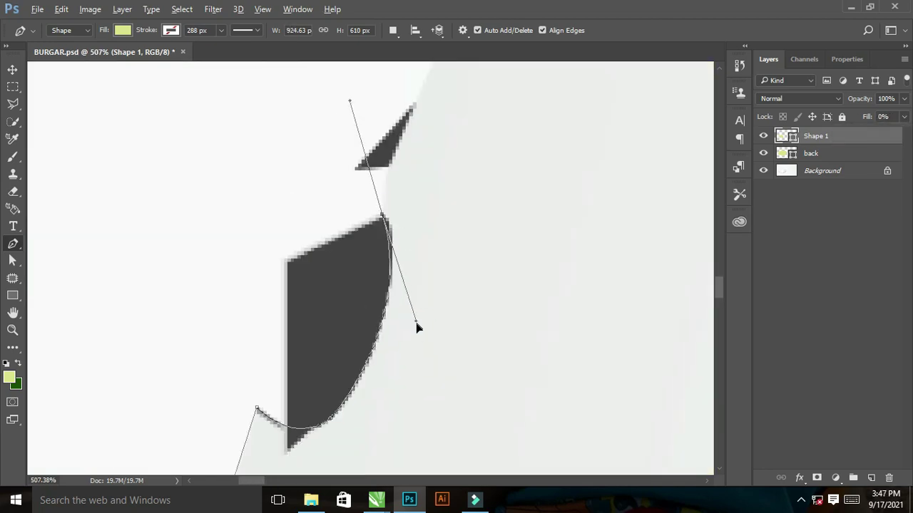
left_click(388, 169)
left_click_drag(391, 177, 280, 431)
left_click(305, 354)
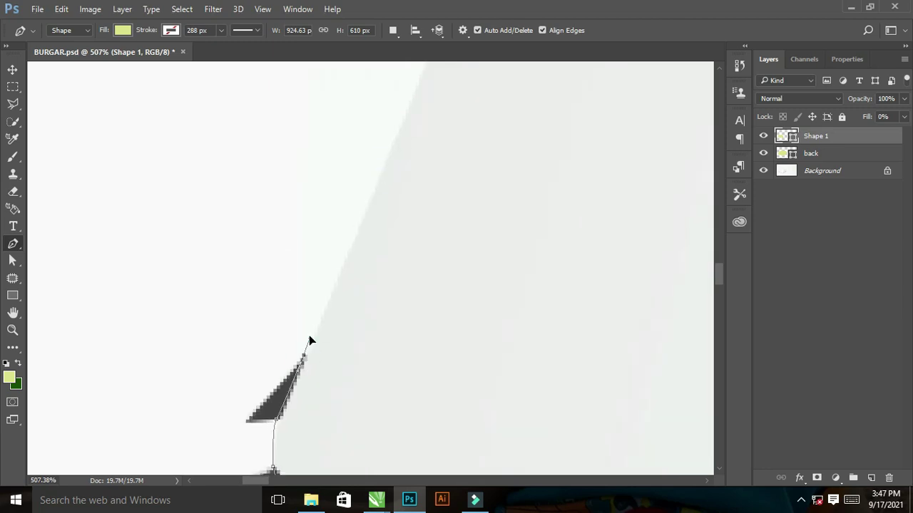
left_click(411, 94)
left_click_drag(456, 123, 335, 410)
left_click(415, 93)
left_click_drag(428, 107, 303, 422)
left_click(324, 323)
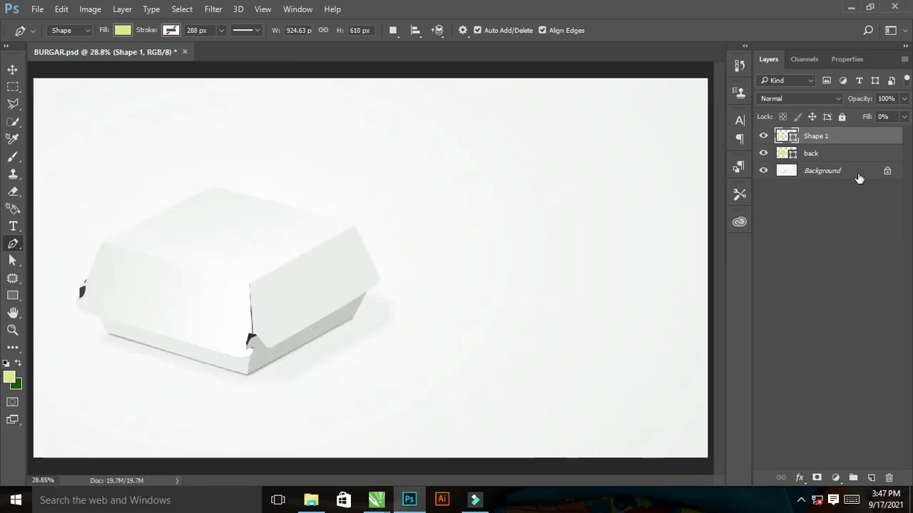
Rename the front face shape layer as Front
double_click(815, 135)
type("Front")
key("Return")
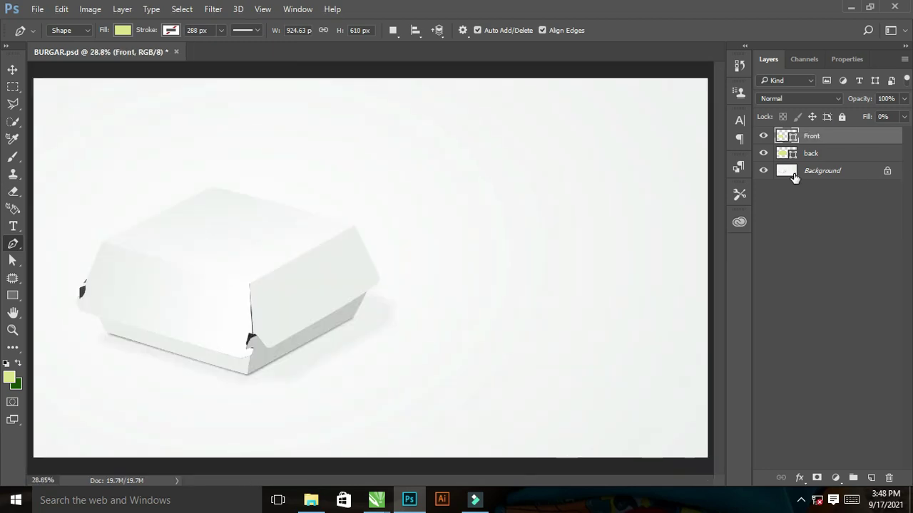
Start a new shape tracing the lid side face's top edge, right edge and rounded lower-right corner
scroll(304, 206, "up", 3)
scroll(120, 257, "up", 5)
left_click(204, 256)
left_click_drag(571, 128, 142, 385)
left_click(381, 172)
left_click_drag(538, 440, 291, 62)
left_click(391, 308)
left_click_drag(365, 420, 522, 133)
left_click(364, 420, "alt")
left_click_drag(406, 219, 362, 242)
left_click(406, 218, "alt")
Set the shape's fill to 0% and trace the side face's lower edge and curved front end up its front edge
left_click(904, 116)
left_click_drag(882, 134, 841, 138)
scroll(304, 371, "left", 5)
left_click_drag(304, 371, 620, 148)
left_click_drag(222, 374, 181, 396)
left_click(222, 374, "alt")
left_click_drag(185, 392, 581, 164)
left_click_drag(394, 277, 387, 282)
left_click(393, 277, "alt")
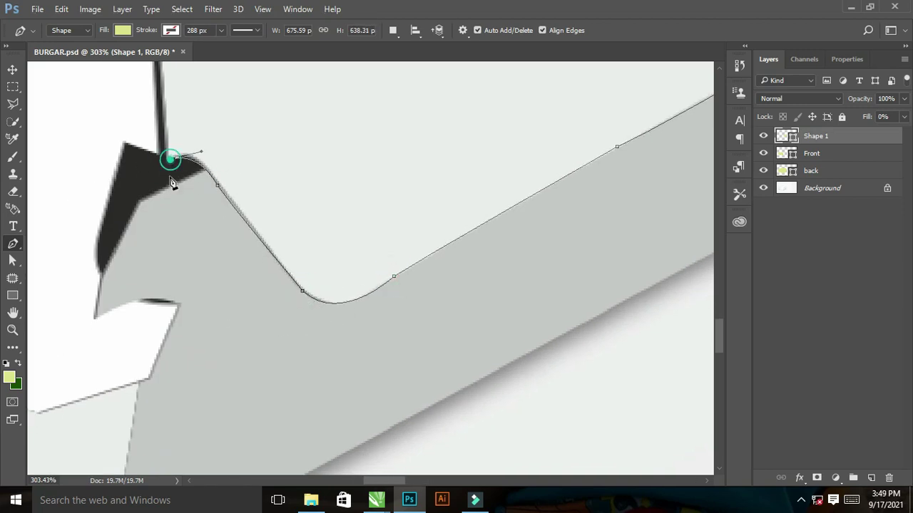
scroll(220, 245, "up", 10)
key("ctrl+0")
Rename the side face shape layer as Side
double_click(816, 135)
type("Side")
key("Return")
Group the Side, Front and back shape layers and name the group Object
left_click(827, 170)
left_click(827, 135, "shift")
key("ctrl+g")
double_click(812, 135)
type("Objject")
key("Return")
Draw three separate rectangles of about 865 × 833 px, 941 × 278 px and 937 × 233 px over the mockup
left_click(12, 295)
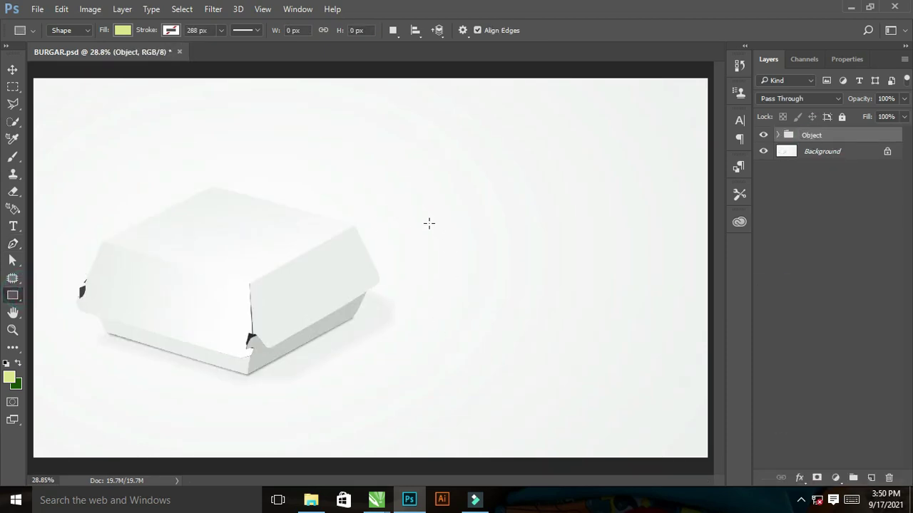
left_click_drag(105, 152, 275, 313)
left_click_drag(360, 201, 542, 255)
left_click_drag(362, 278, 542, 324)
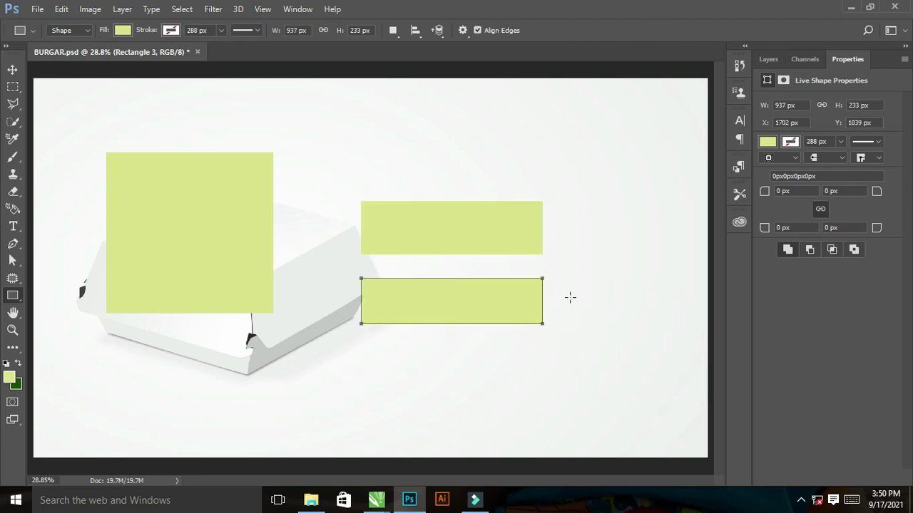
Rename the lower wide rectangle's layer as side, the upper wide one as Front and the large one as Top
left_click(774, 58)
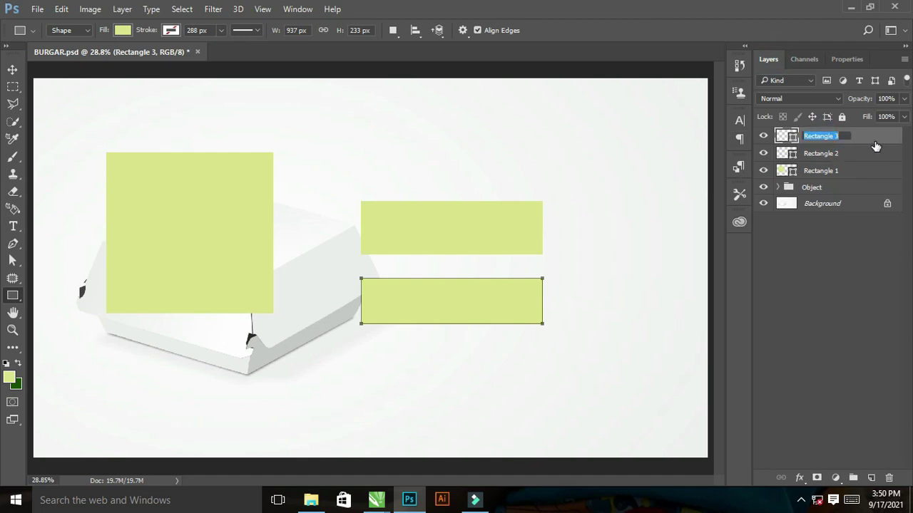
key("Return")
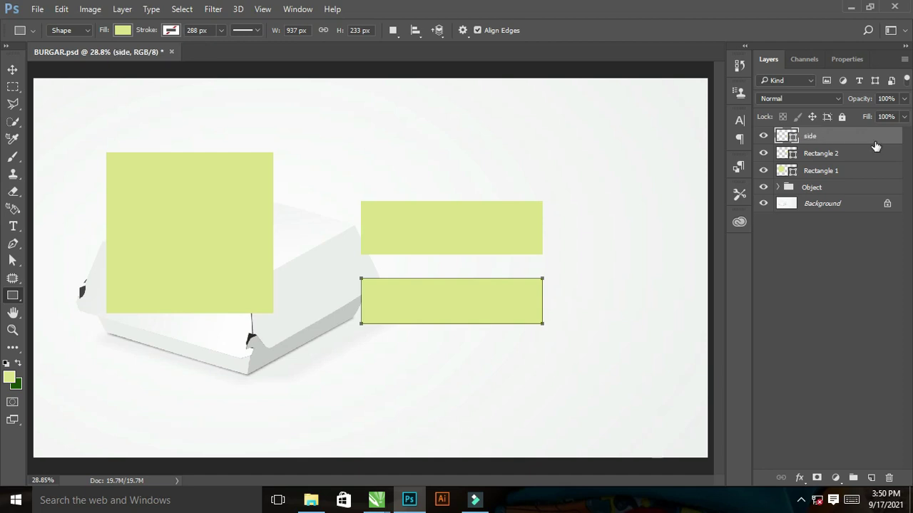
left_click(832, 155)
double_click(832, 154)
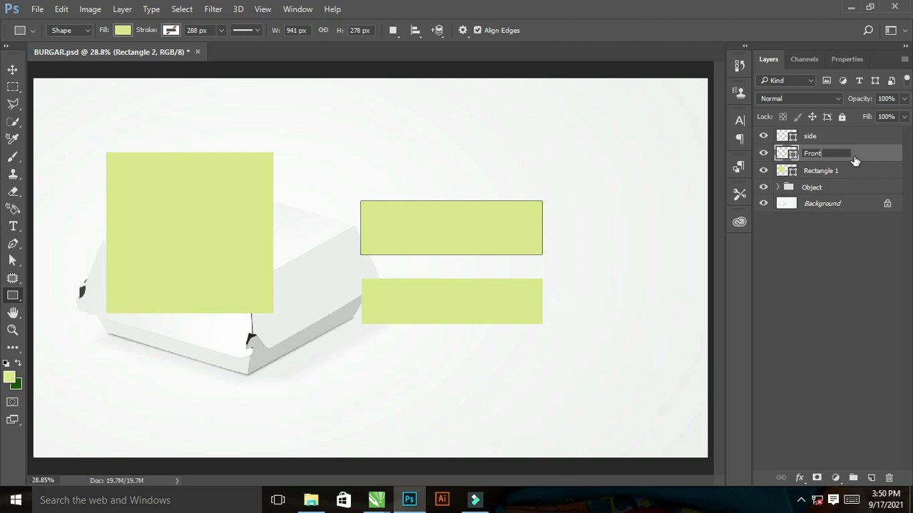
key("Return")
double_click(819, 171)
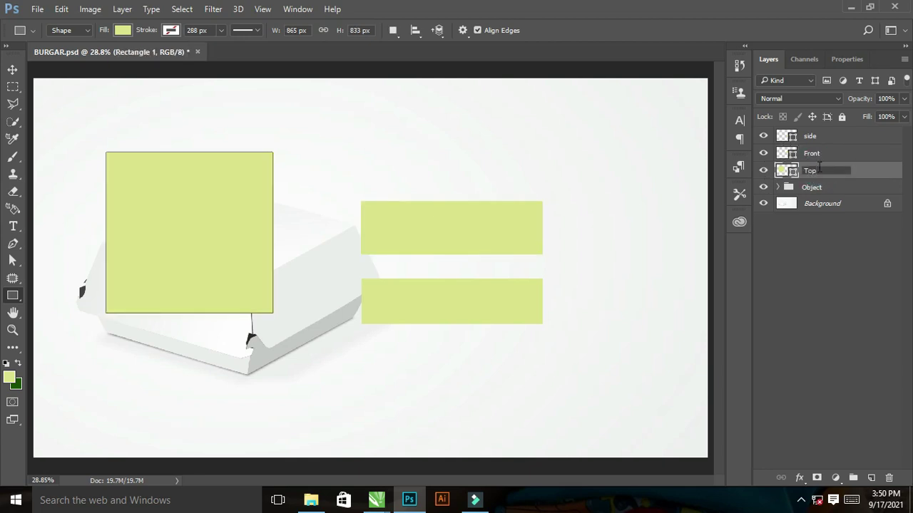
key("Return")
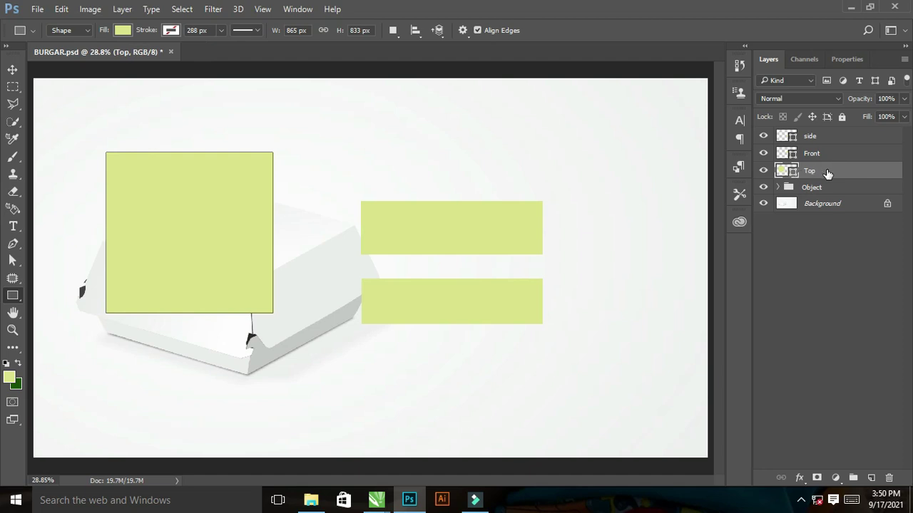
Convert the Top, Front and side rectangle layers into separate smart objects and select the Top layer
right_click(827, 174)
left_click(597, 232)
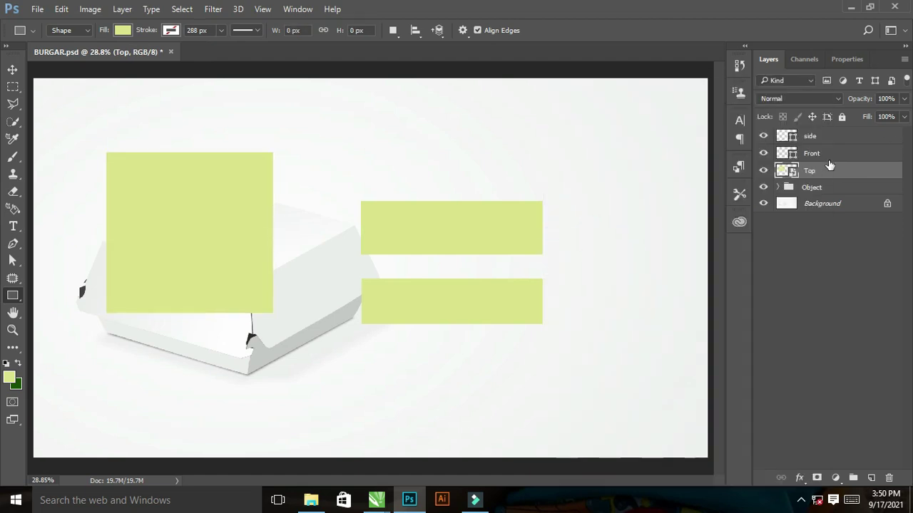
left_click(827, 153)
right_click(827, 154)
left_click(597, 231)
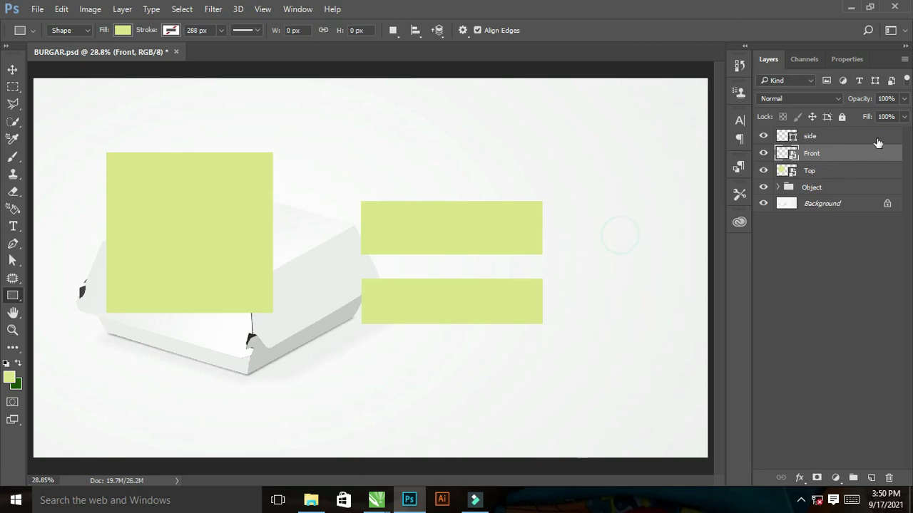
left_click(868, 139)
right_click(868, 139)
left_click(659, 229)
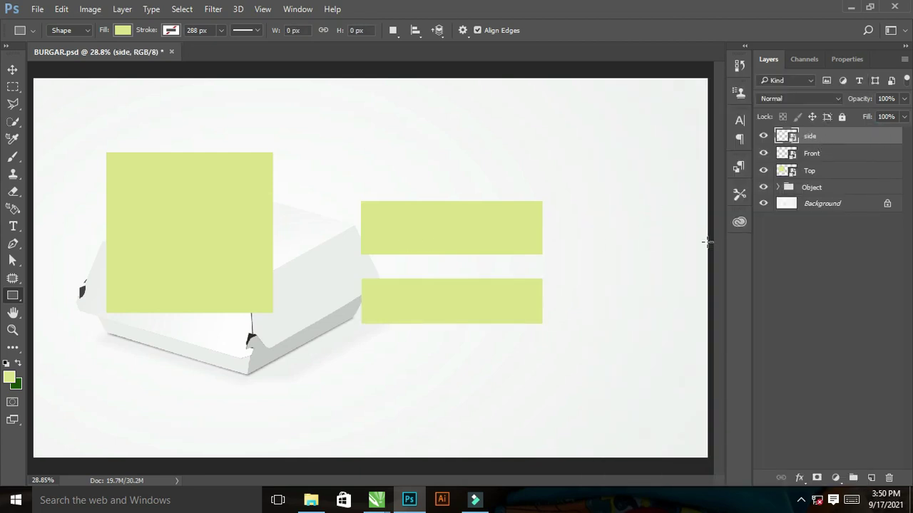
right_click(848, 145)
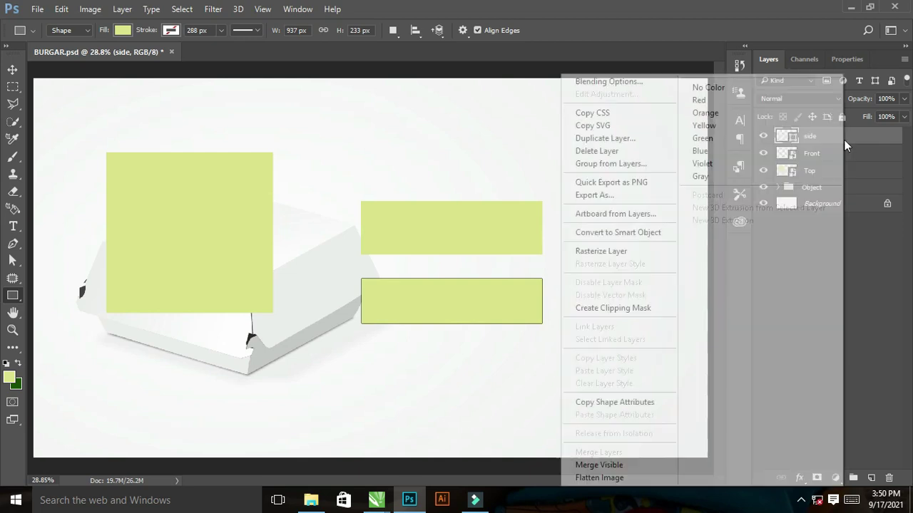
left_click(619, 233)
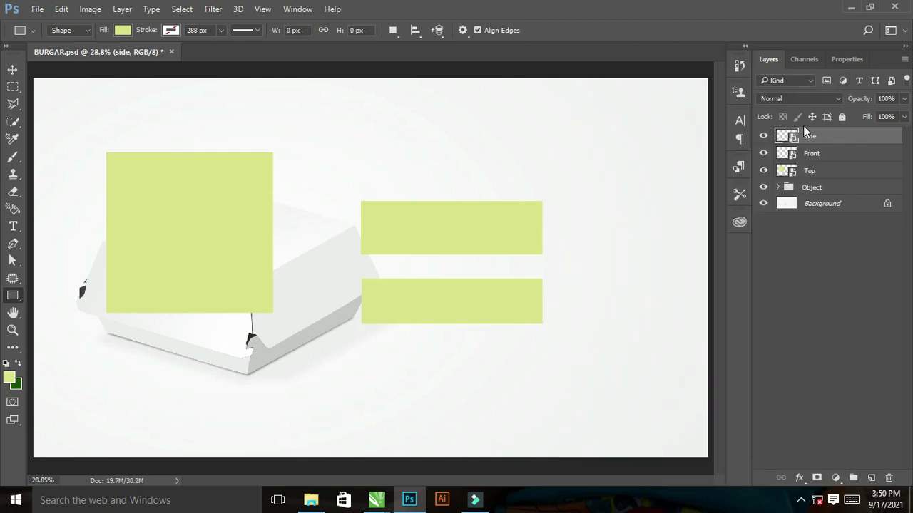
left_click(840, 155)
left_click(838, 168)
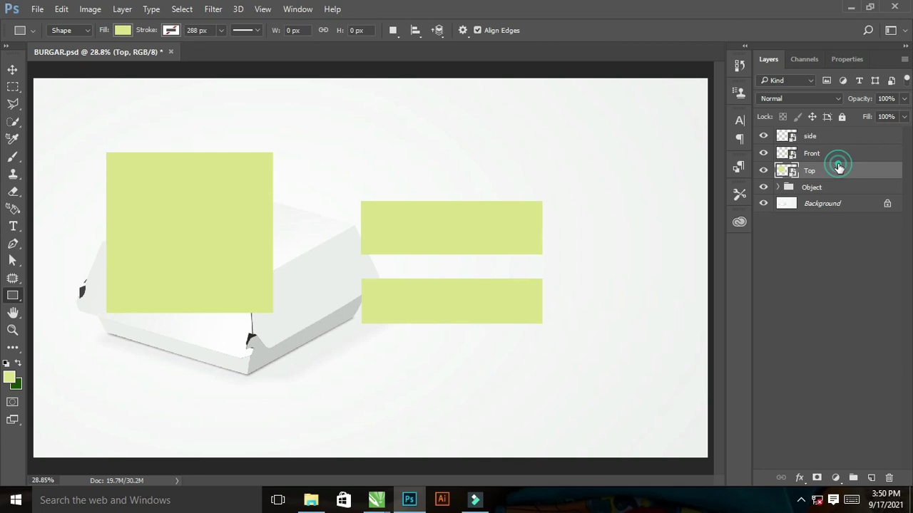
Group the side, Front and Top smart object layers and name the group Edit
left_click(829, 136)
left_click(832, 171, "shift")
left_click_drag(832, 172, 852, 478)
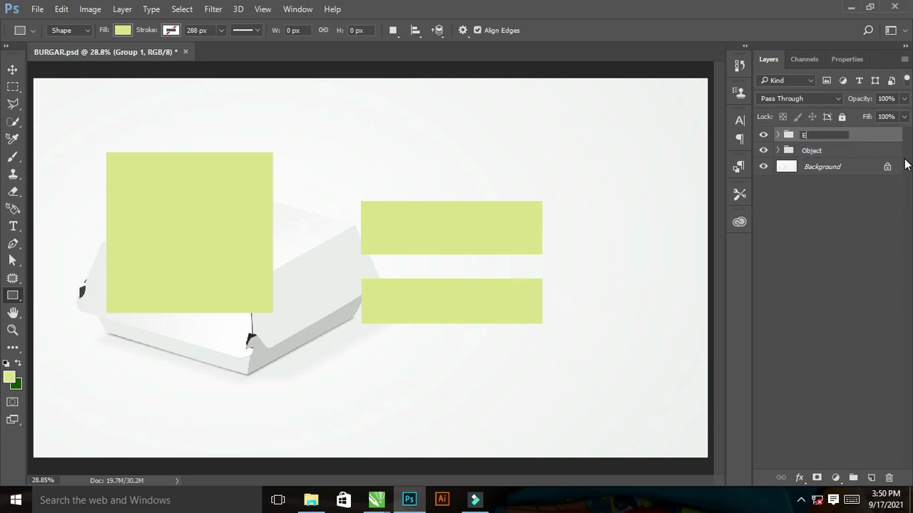
key("Return")
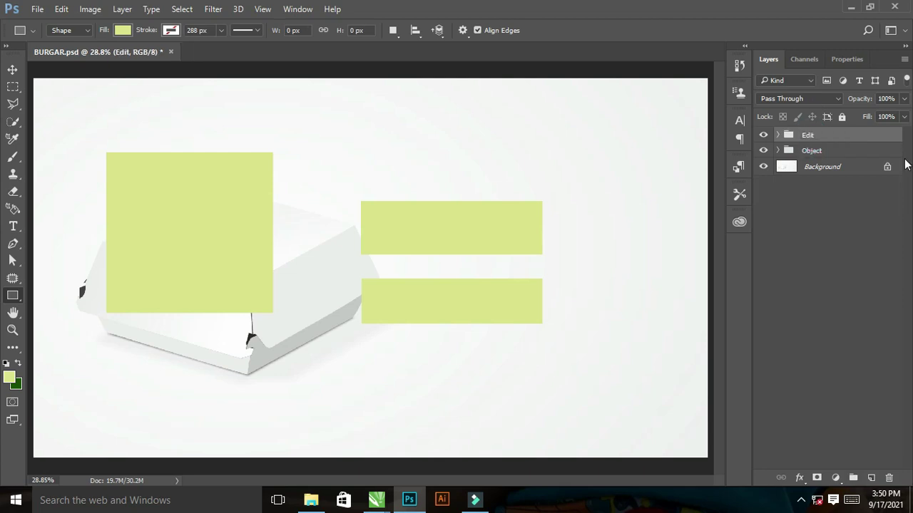
Expand the Edit group, hide its side and Front layers, and select the Top layer
left_click(777, 135)
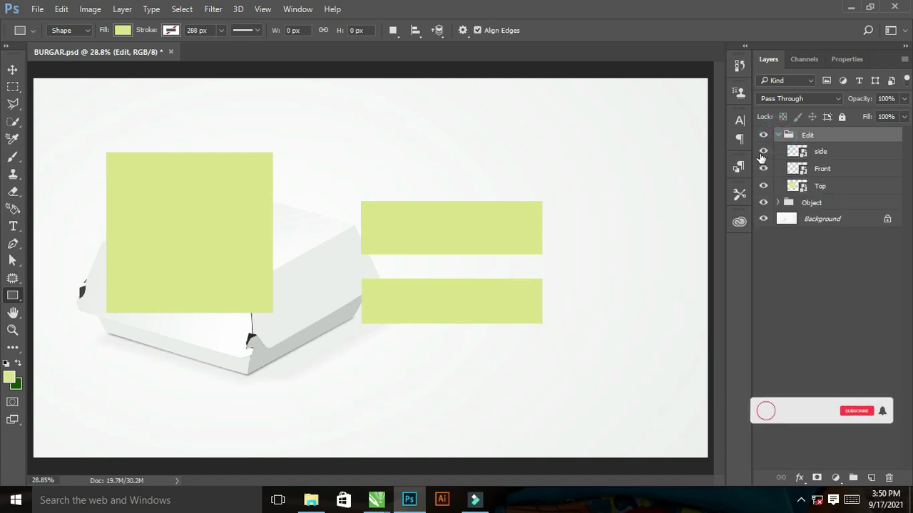
left_click(763, 151)
left_click(763, 168)
left_click(838, 186)
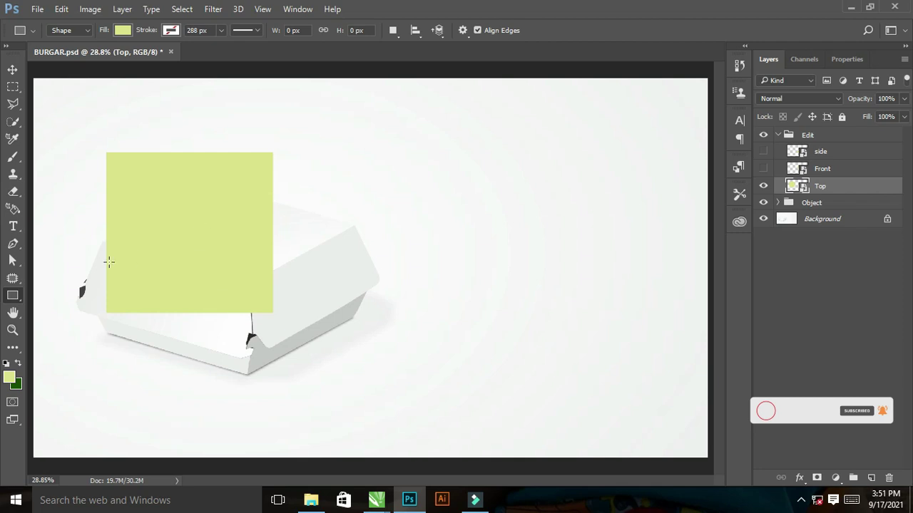
Begin a free transform on the Top square, move it over the box's right part, and set its layer fill to 17%
key("ctrl+t")
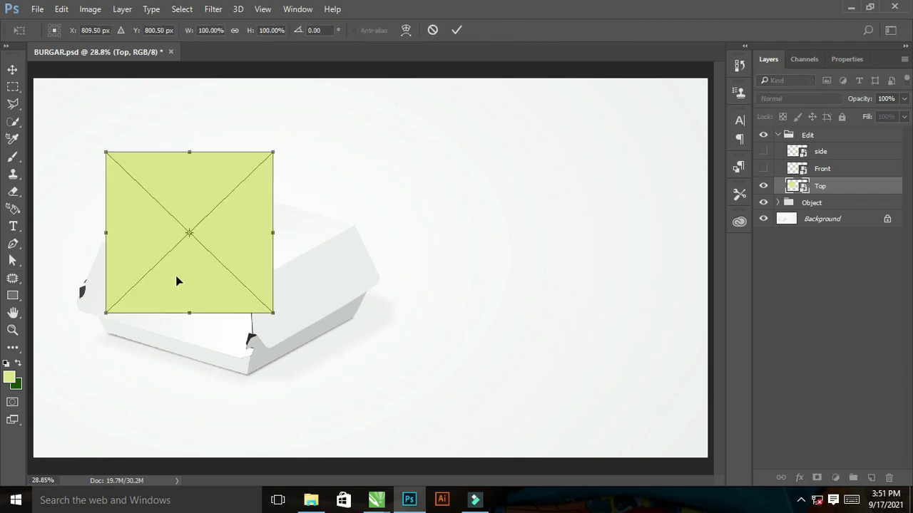
left_click_drag(228, 251, 418, 244)
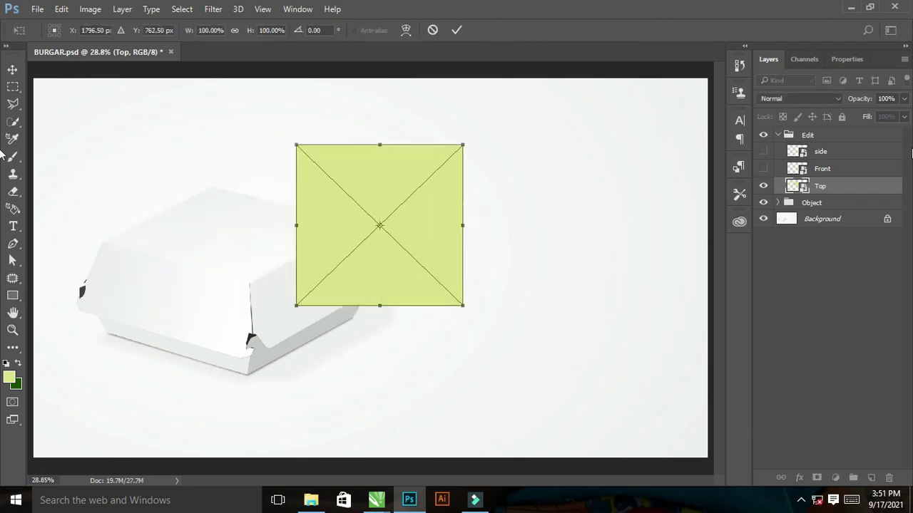
left_click(904, 117)
left_click_drag(856, 136, 853, 136)
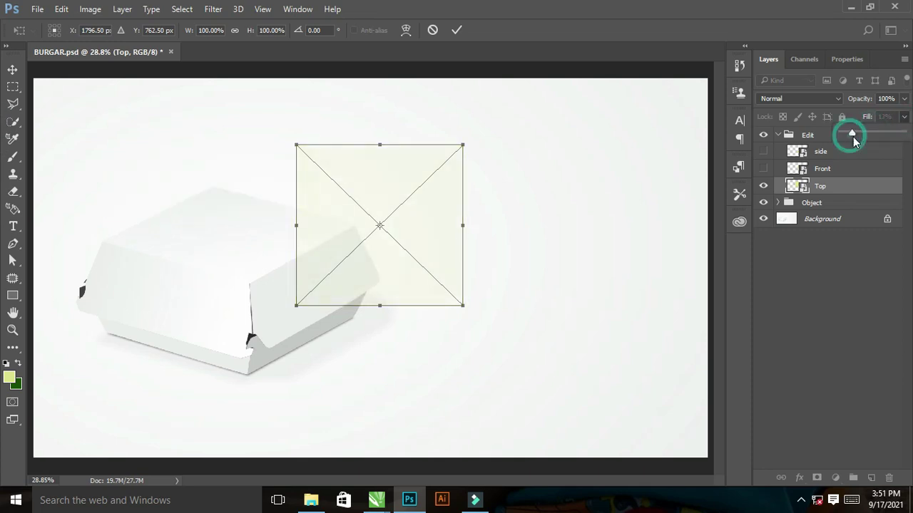
Distort the Top square so its four corners sit on the corners of the box lid's upper face
right_click(391, 242)
left_click(426, 343)
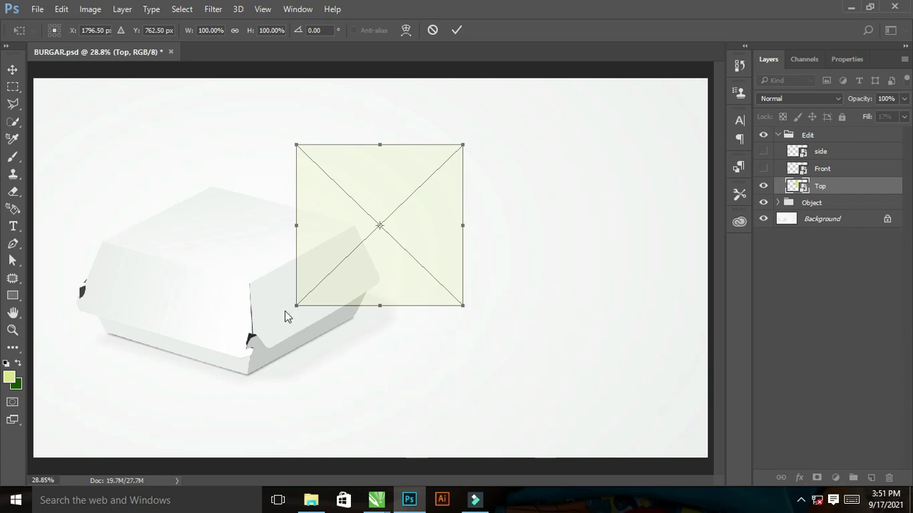
left_click_drag(296, 309, 104, 241)
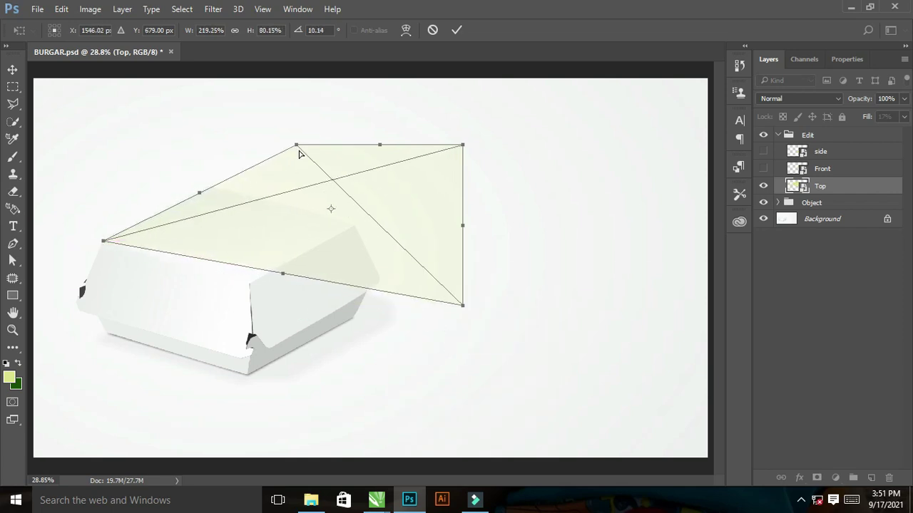
left_click_drag(296, 145, 214, 186)
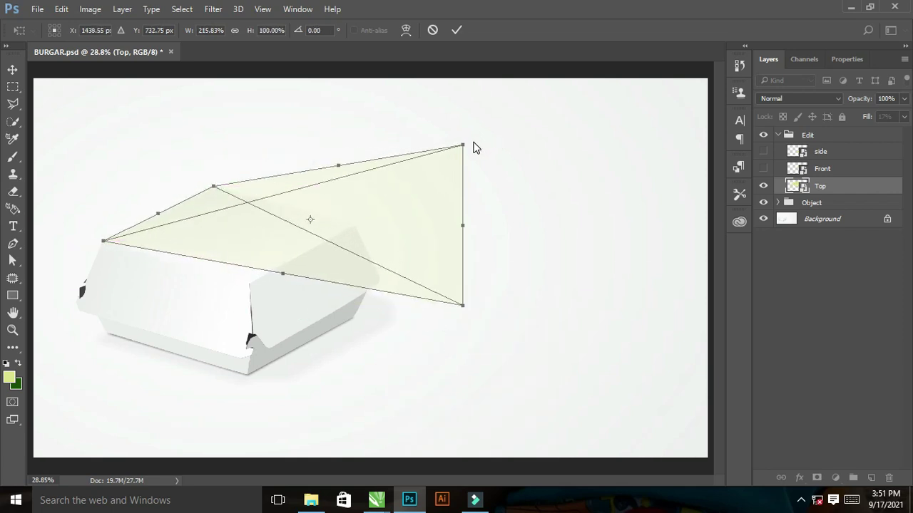
left_click_drag(463, 146, 354, 225)
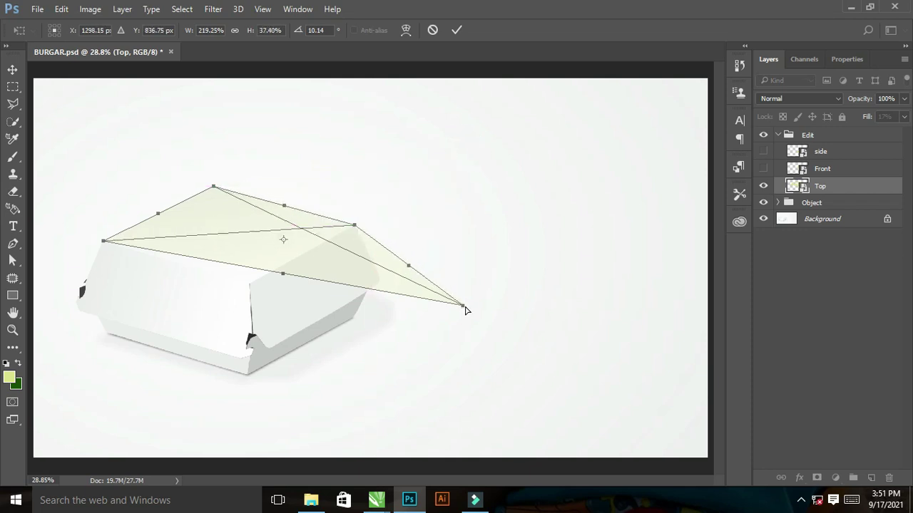
left_click_drag(461, 308, 249, 287)
Fine-tune the distorted Top shape's right corner to match the lid's right corner exactly
left_click_drag(194, 164, 230, 219)
left_click_drag(353, 277, 32, 178)
left_click_drag(402, 230, 30, 177)
left_click_drag(413, 287, 24, 210)
left_click_drag(362, 255, 145, 206)
left_click_drag(499, 255, 149, 247)
left_click_drag(451, 302, 1, 170)
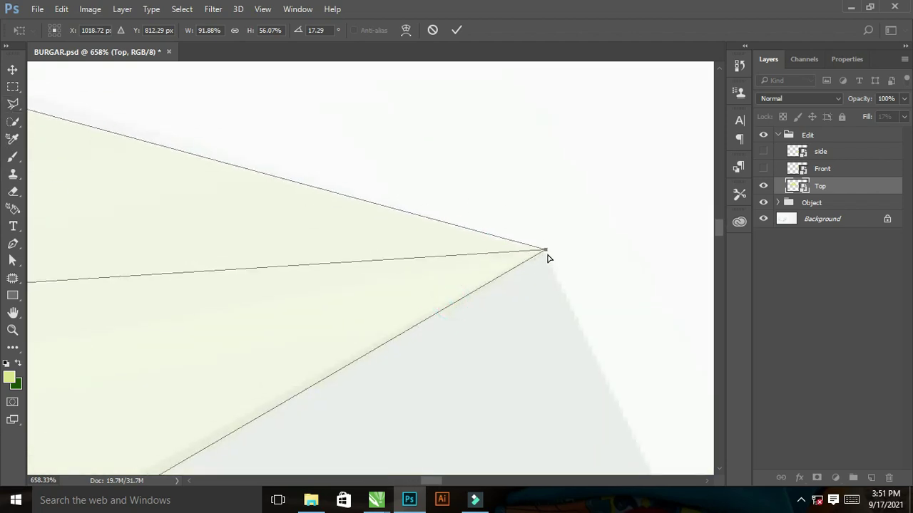
left_click_drag(530, 266, 545, 250)
left_click_drag(243, 289, 276, 259)
Fine-tune the distorted Top shape's left corner to match the lid's left corner exactly
left_click_drag(173, 244, 531, 374)
left_click_drag(200, 304, 549, 398)
left_click_drag(178, 242, 540, 368)
left_click_drag(162, 276, 504, 399)
left_click_drag(120, 282, 354, 367)
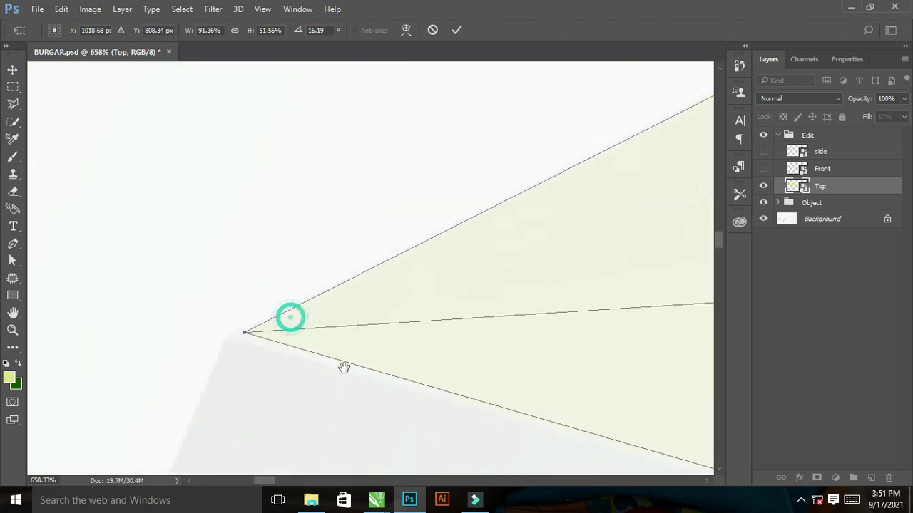
left_click_drag(244, 336, 229, 338)
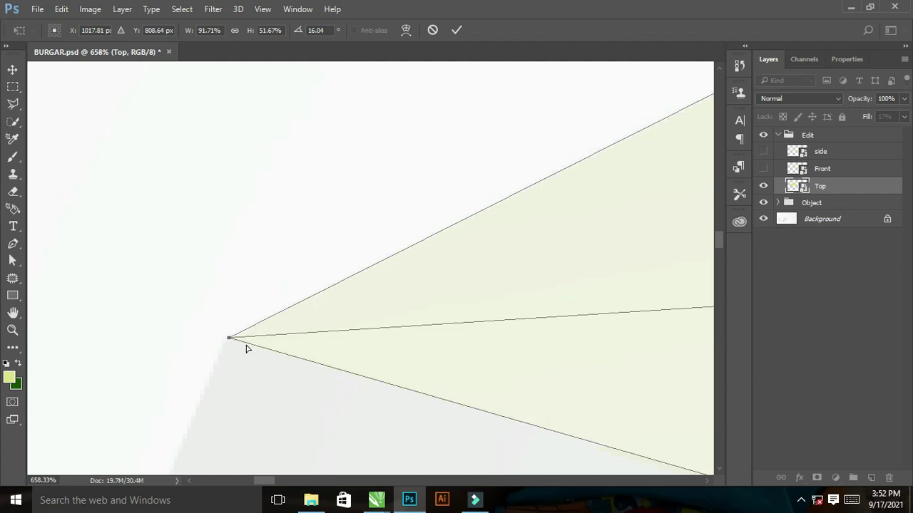
left_click_drag(227, 340, 221, 338)
Warp the Top shape's back edge slightly outward to follow the lid's rear edge and apply the transform
left_click_drag(534, 292, 142, 464)
left_click_drag(479, 297, 96, 457)
left_click_drag(472, 344, 117, 508)
left_click_drag(390, 359, 161, 511)
left_click_drag(577, 232, 221, 370)
left_click_drag(420, 259, 121, 383)
left_click_drag(508, 257, 72, 246)
left_click_drag(444, 302, 139, 181)
left_click_drag(407, 252, 124, 198)
left_click_drag(413, 323, 310, 248)
right_click(310, 249)
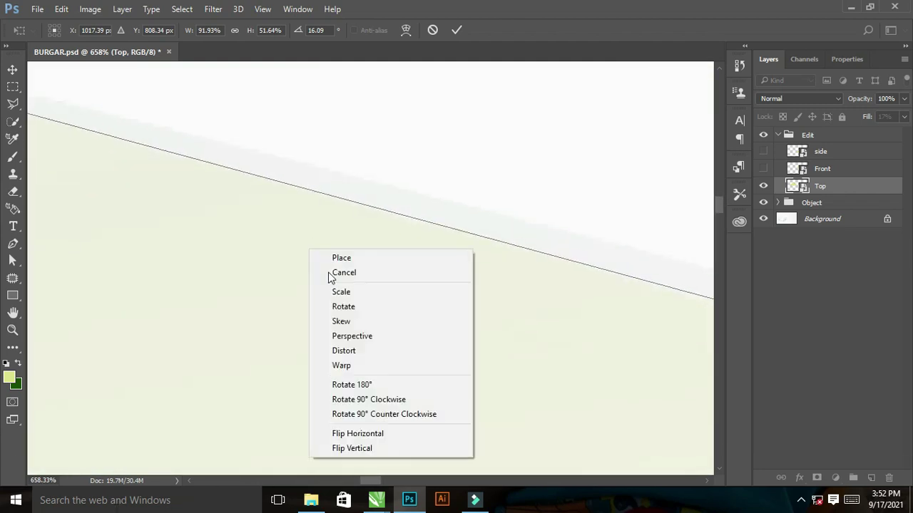
left_click(346, 365)
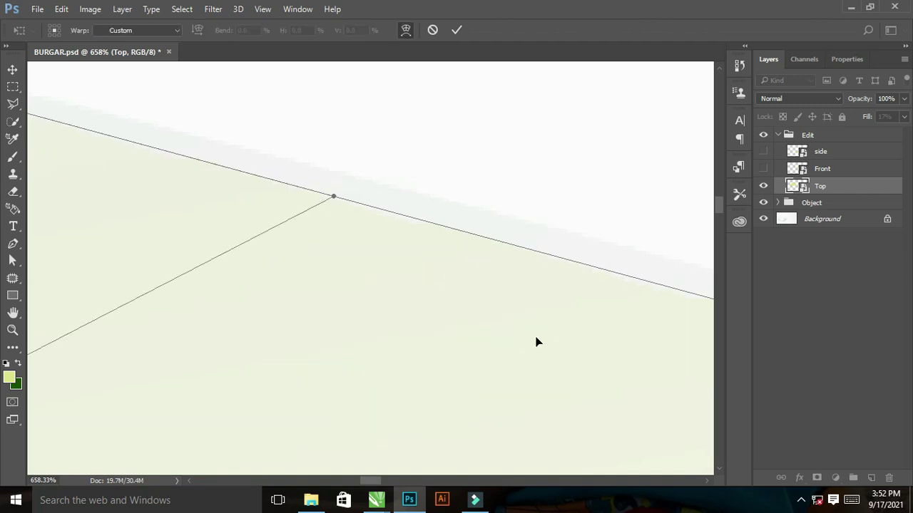
key("ctrl+0")
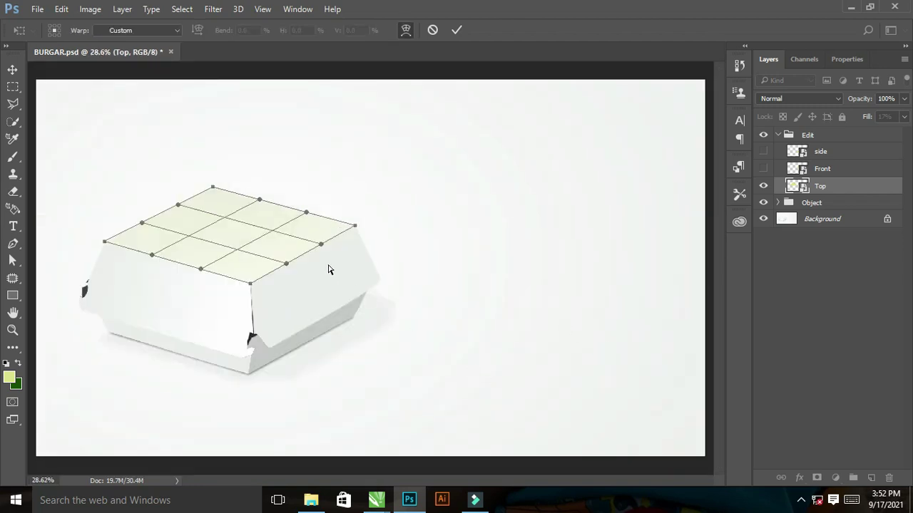
left_click_drag(248, 187, 404, 260)
left_click_drag(78, 146, 653, 332)
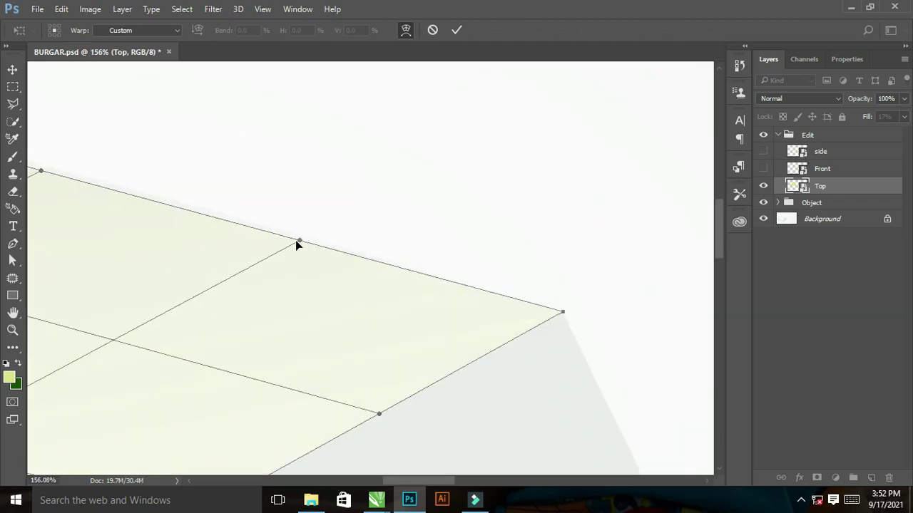
left_click_drag(299, 241, 299, 228)
left_click_drag(232, 232, 495, 375)
left_click_drag(303, 313, 297, 308)
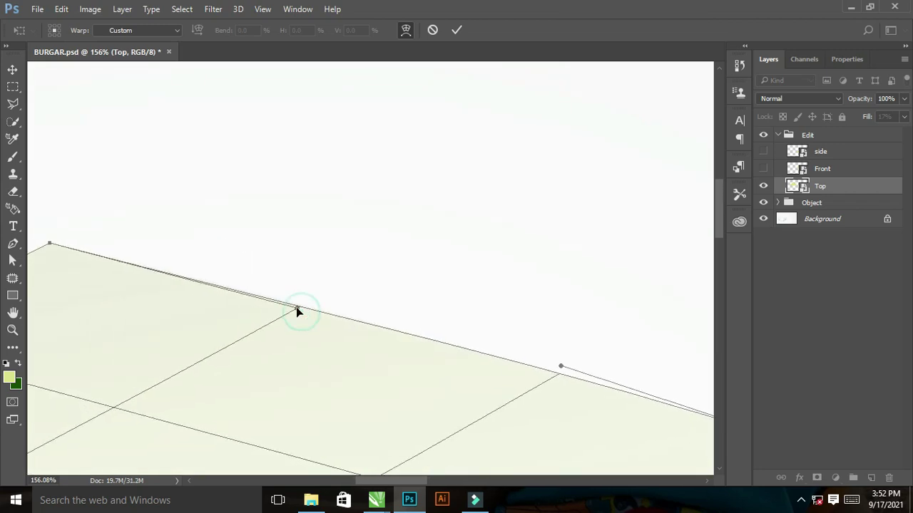
key("u")
key("Return")
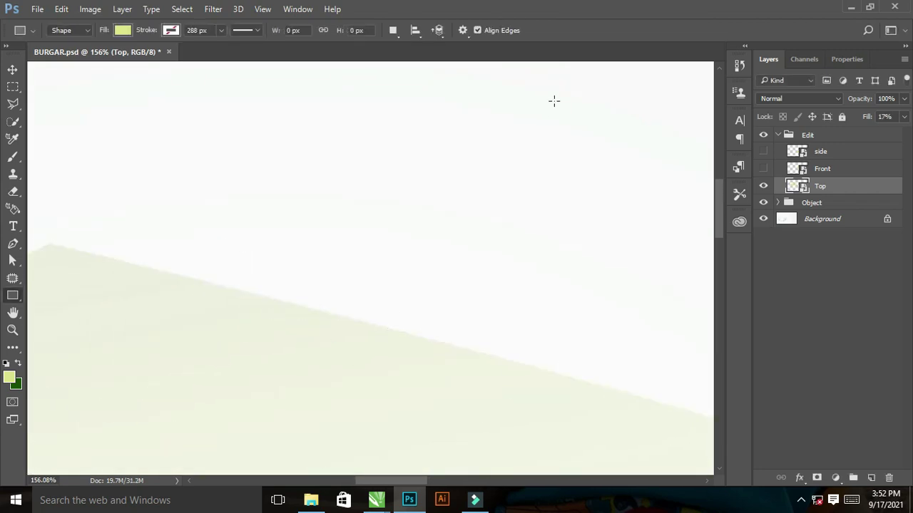
left_click_drag(592, 229, 579, 153)
key("ctrl+0")
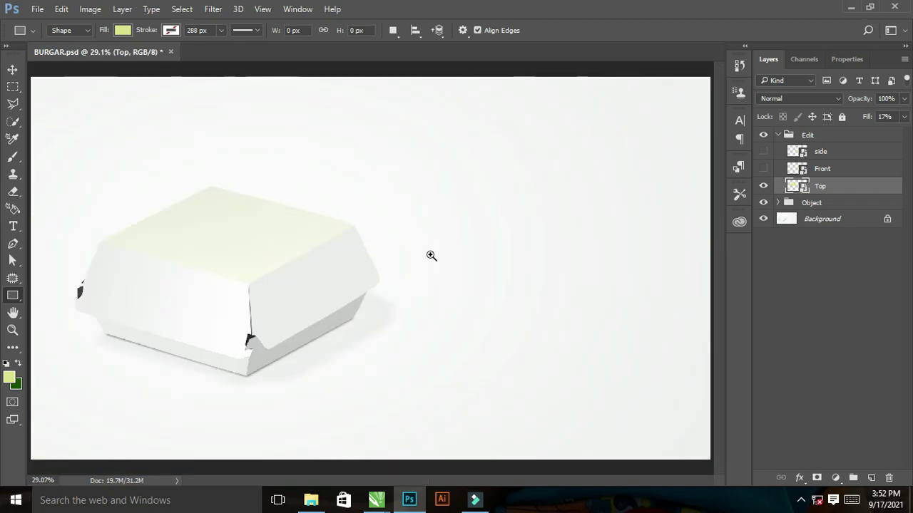
left_click_drag(97, 179, 380, 325)
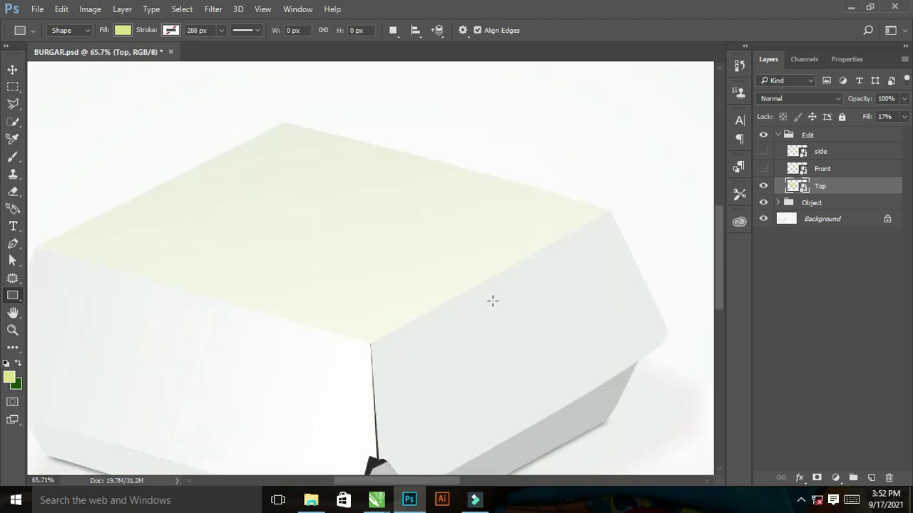
key("ctrl+0")
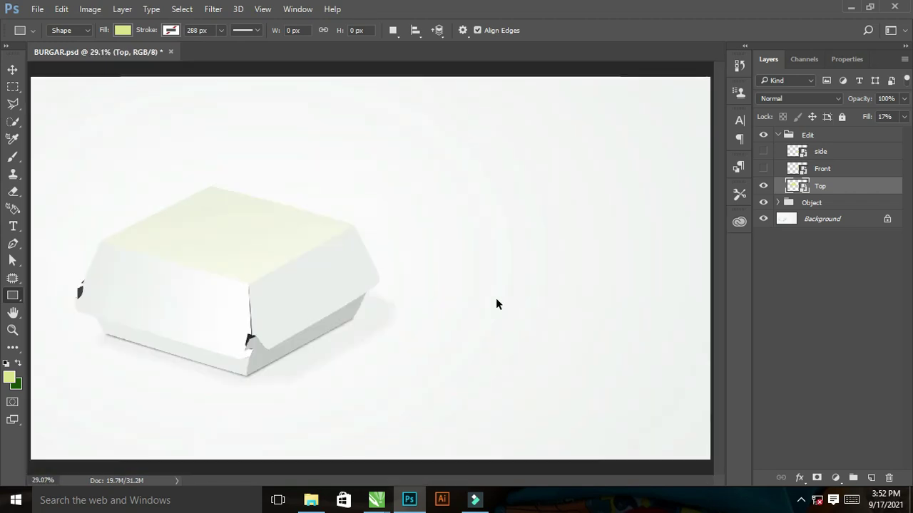
Show the side layer and distort its rectangle over the box's right face, extending it slightly past the front corner edge
left_click(821, 152)
left_click(765, 152)
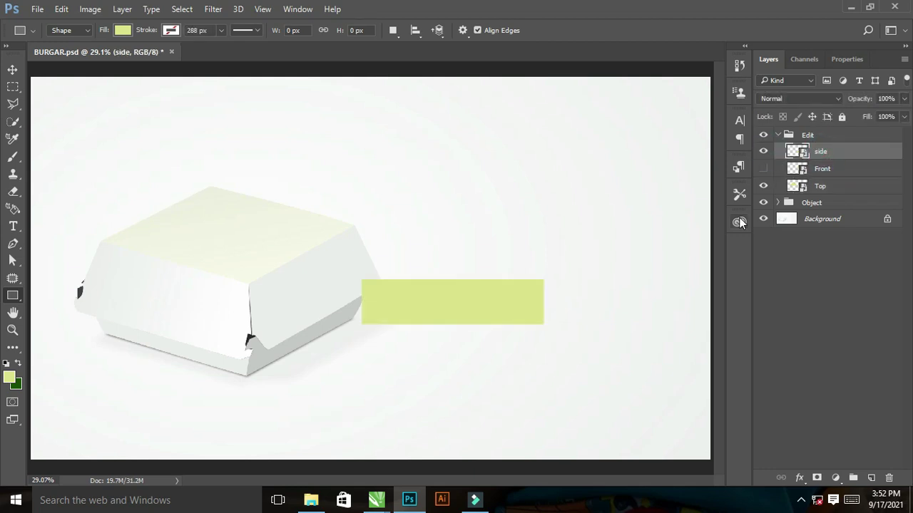
key("ctrl+t")
right_click(523, 308)
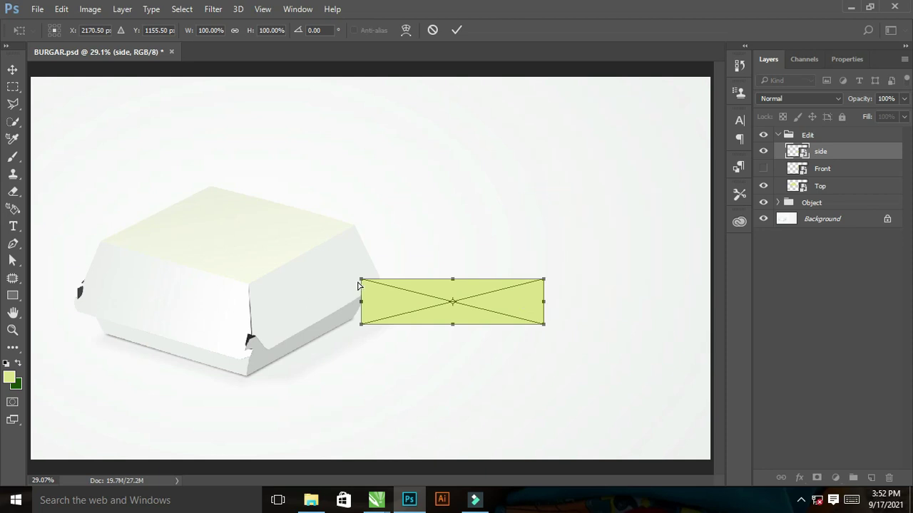
left_click_drag(358, 283, 248, 281)
left_click_drag(544, 281, 354, 225)
left_click_drag(361, 324, 280, 343)
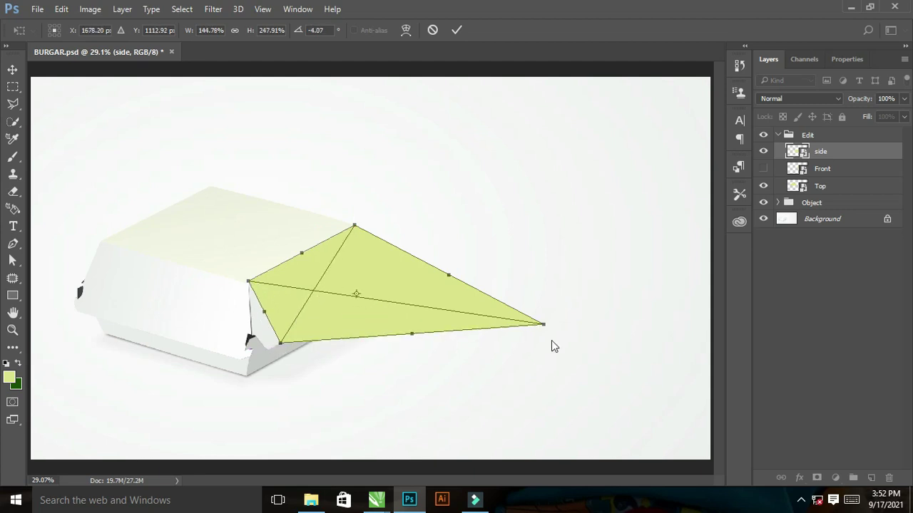
left_click_drag(546, 329, 384, 289)
left_click_drag(264, 316, 237, 329)
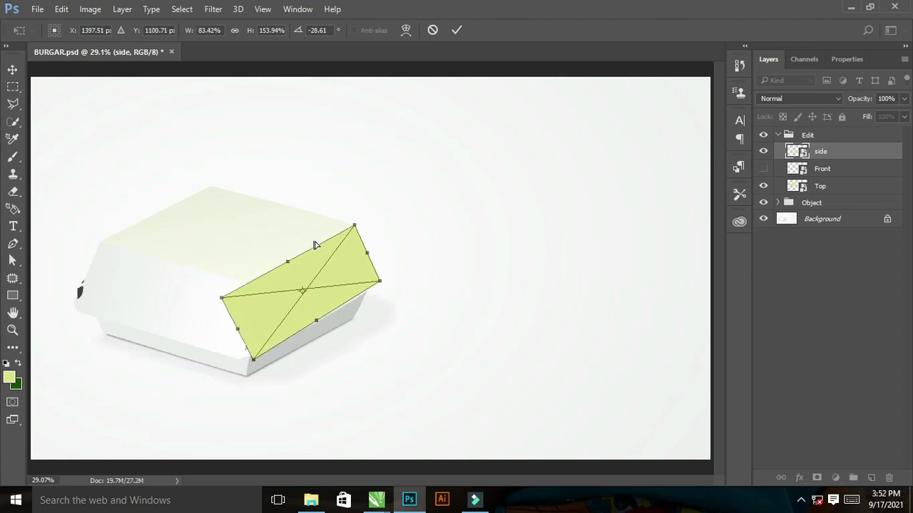
Shift and stretch the side shape until it fully covers the lid's right face with some overlap, and apply the transform
left_click_drag(177, 192, 483, 409)
left_click_drag(369, 224, 409, 230)
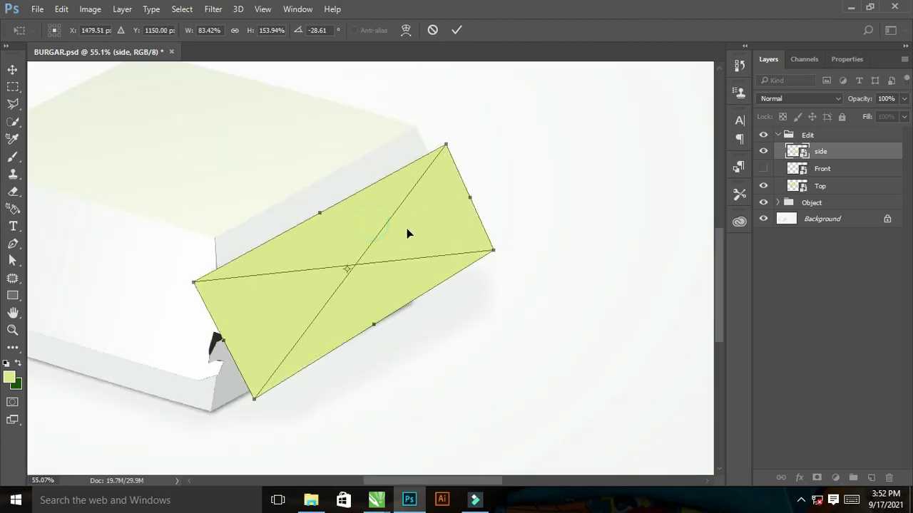
left_click_drag(153, 102, 632, 387)
left_click_drag(315, 214, 293, 174)
left_click_drag(427, 87, 426, 88)
left_click_drag(499, 242, 500, 241)
mouse_move(156, 455)
left_mouse_down()
mouse_move(221, 335)
mouse_move(157, 456)
left_mouse_up()
key("Return")
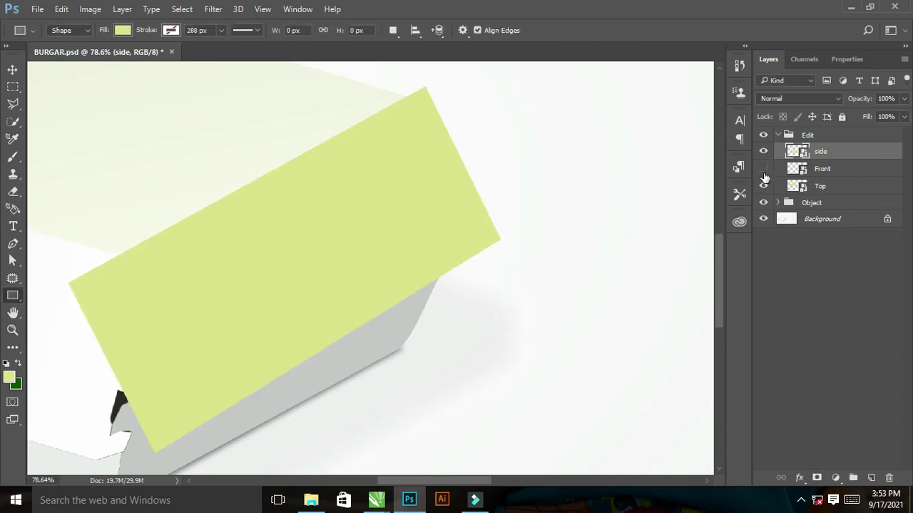
Set the side layer's fill to 11%
left_click(904, 117)
left_click_drag(901, 132, 848, 140)
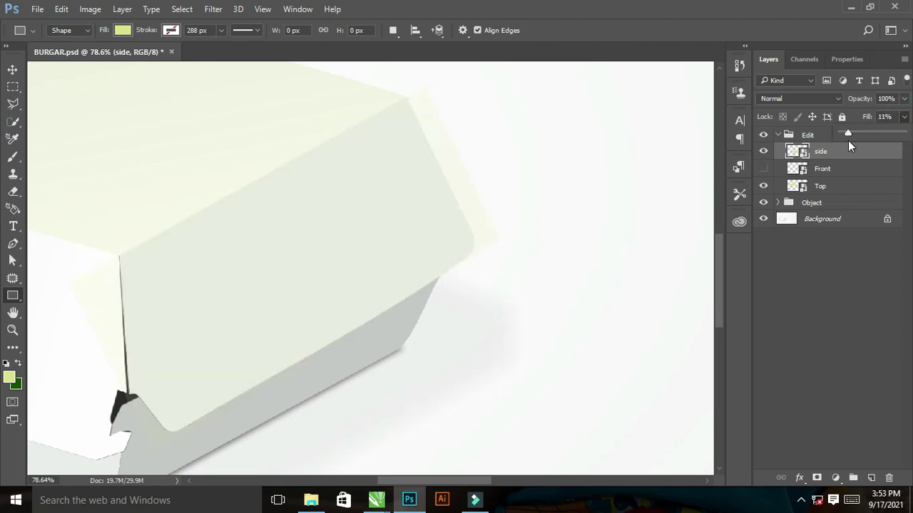
left_click_drag(389, 269, 503, 193)
left_click_drag(302, 251, 456, 315)
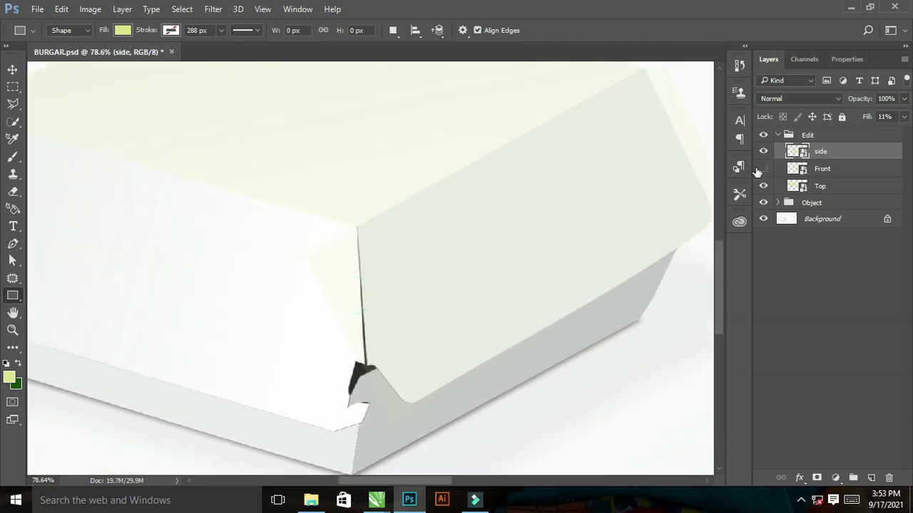
Show the Front layer, start a Distort transform on its rectangle, and move it over the box's left-hand face
left_click(763, 168)
left_click(822, 169)
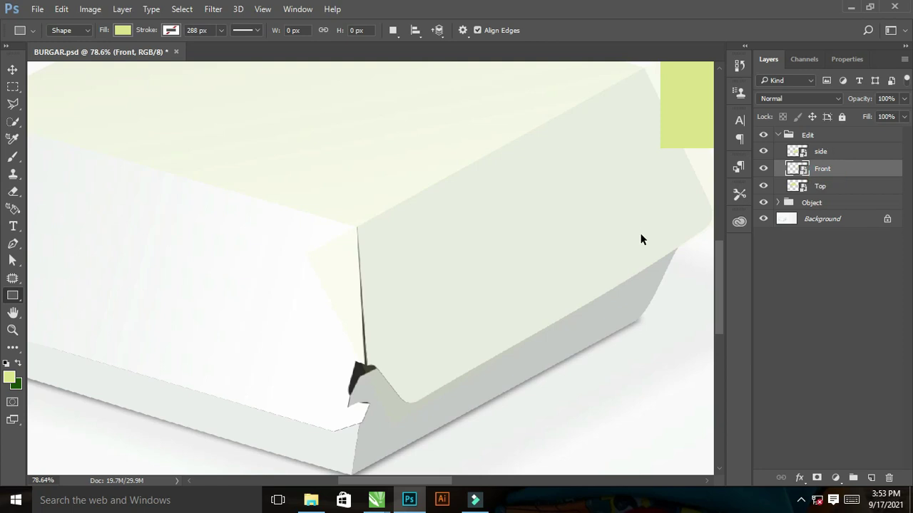
key("ctrl+t")
right_click(681, 123)
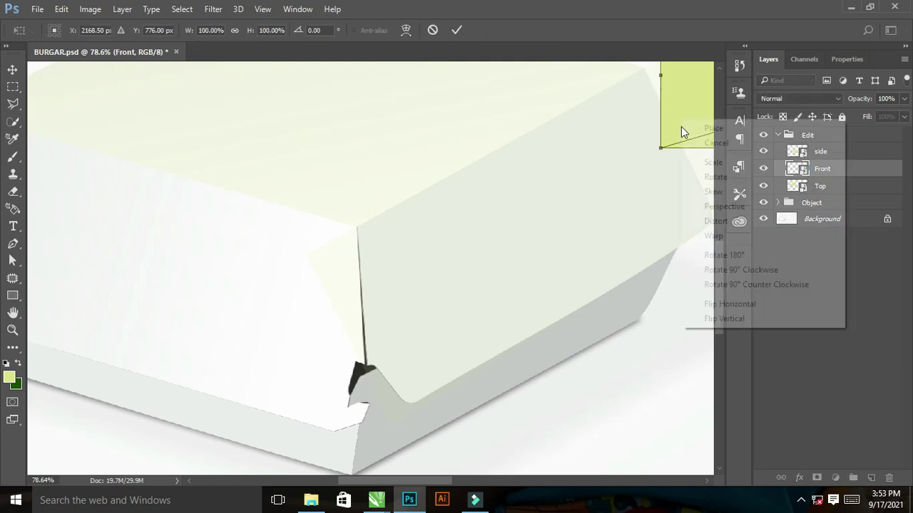
left_click(715, 223)
left_click_drag(687, 110, 137, 341)
Distort the Front rectangle's four corners so that it covers the box's left-hand face with some overlap
left_click_drag(390, 305, 304, 310)
left_click_drag(541, 246, 626, 228)
left_click_drag(540, 391, 596, 423)
left_click_drag(628, 232, 657, 229)
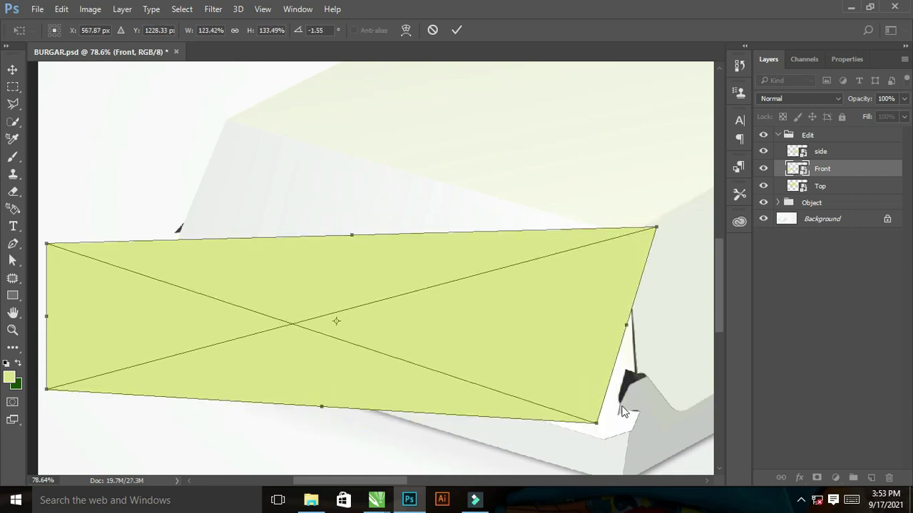
left_click_drag(598, 428, 640, 452)
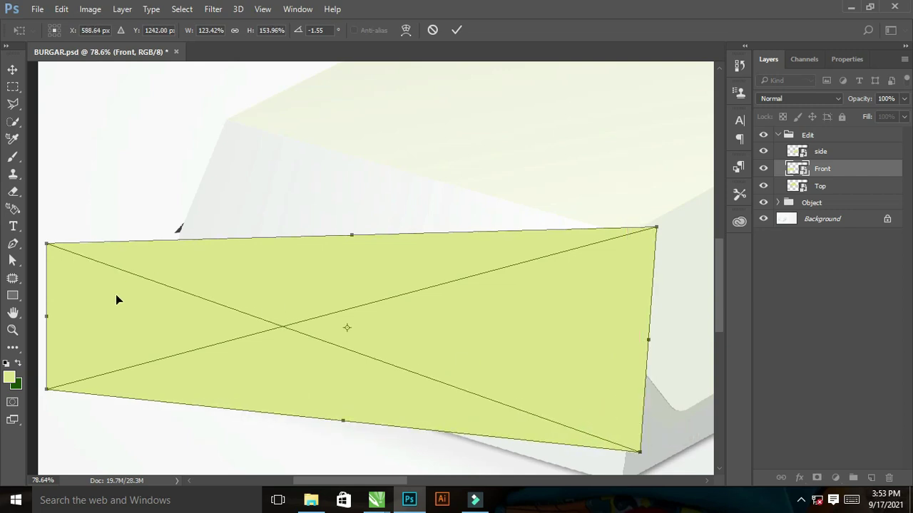
left_click_drag(47, 245, 213, 113)
left_click_drag(46, 391, 141, 312)
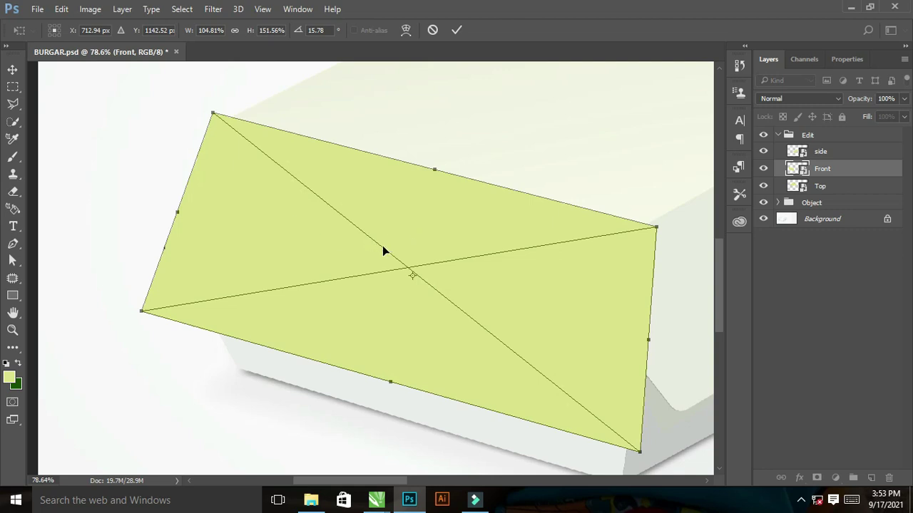
Set the Front layer's fill to 13% so the box face shows through the rectangle
left_click_drag(340, 254, 265, 237)
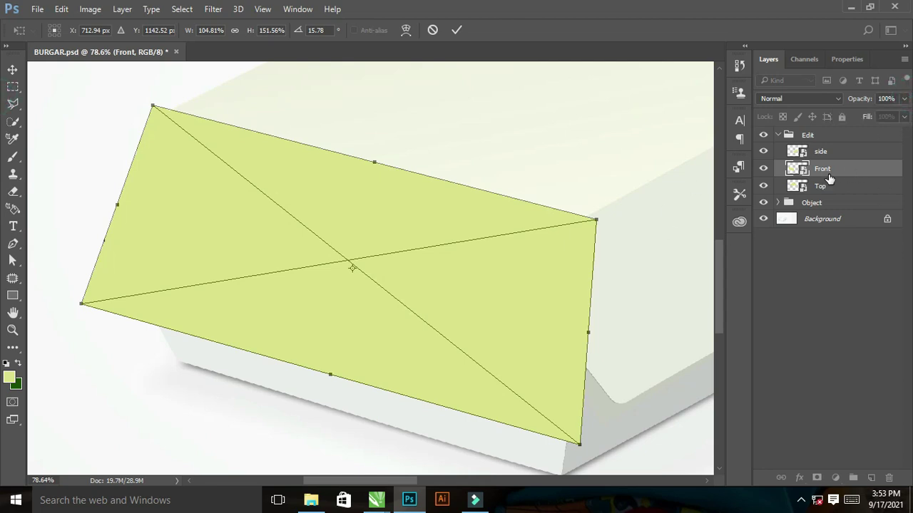
left_click(905, 117)
left_click_drag(900, 134, 850, 135)
Refine the Front rectangle's corners to follow the lid's top and bottom edges with slight overlap, and apply the transform
left_click_drag(492, 261, 420, 198)
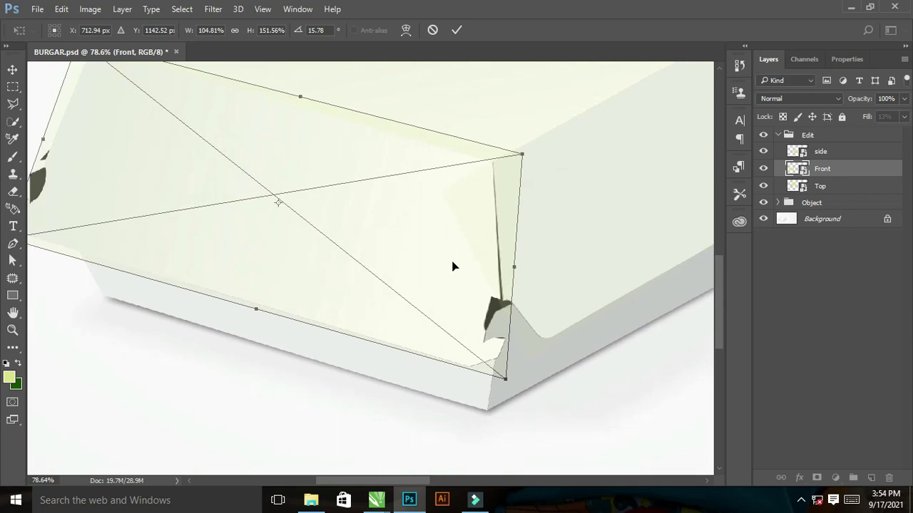
left_click_drag(477, 283, 508, 292)
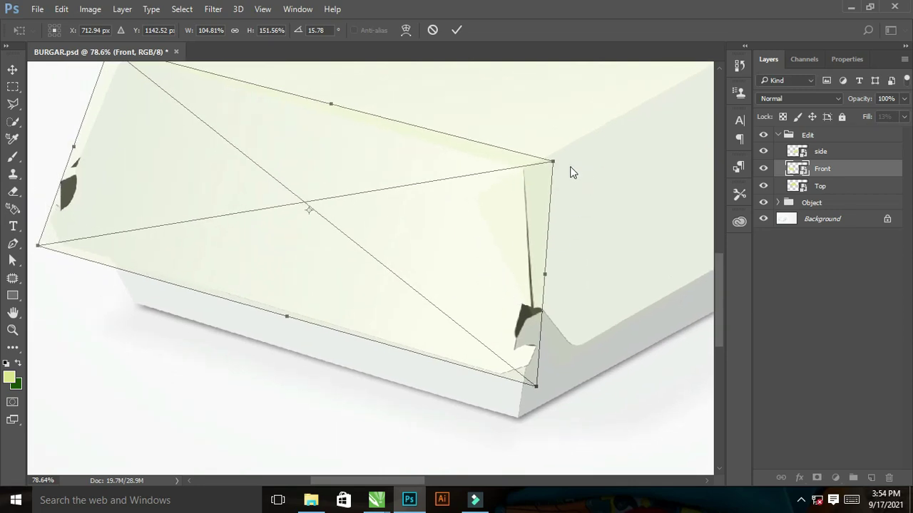
left_click_drag(556, 165, 577, 181)
left_click_drag(343, 268, 564, 345)
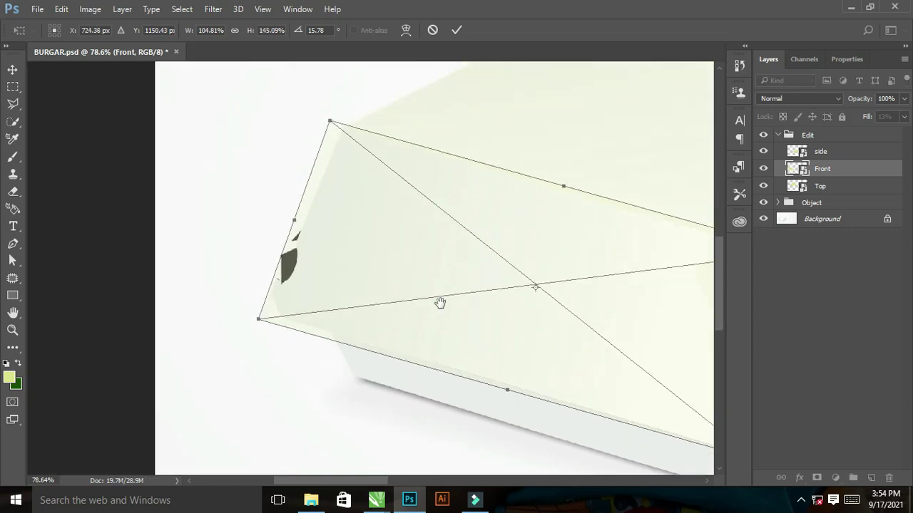
left_click_drag(458, 297, 302, 232)
left_click_drag(477, 275, 486, 317)
left_click_drag(122, 277, 124, 267)
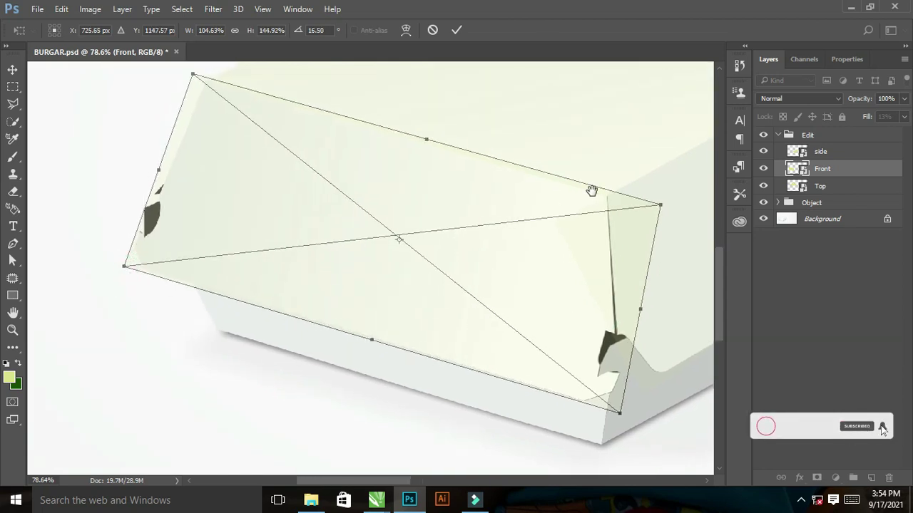
left_click_drag(591, 191, 435, 237)
key("u")
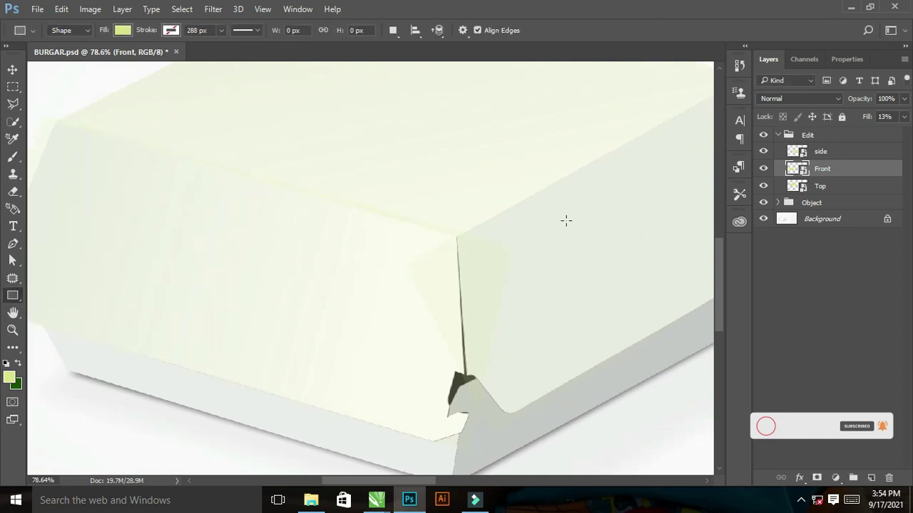
Mask the Front smart object in the Edit group with the outline of the Object group's Front shape
key("ctrl+0")
left_click(825, 168)
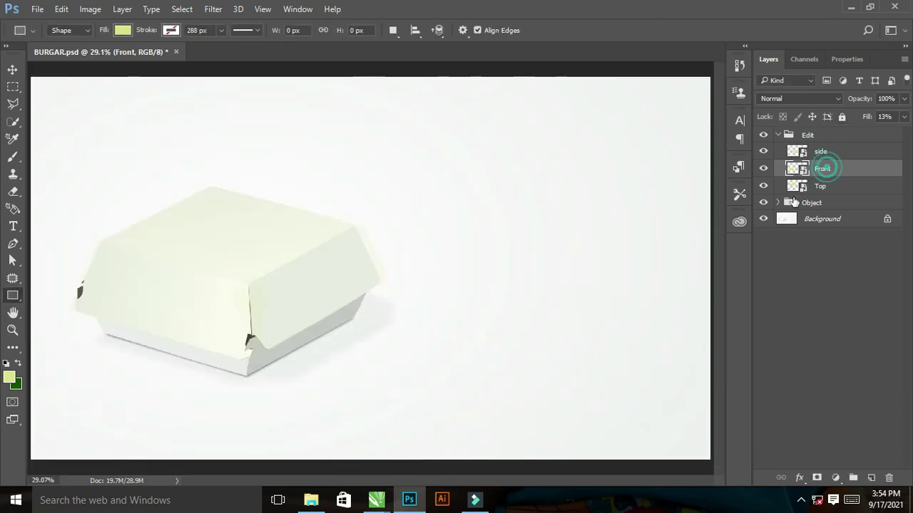
left_click(778, 203)
left_click(803, 243, "ctrl")
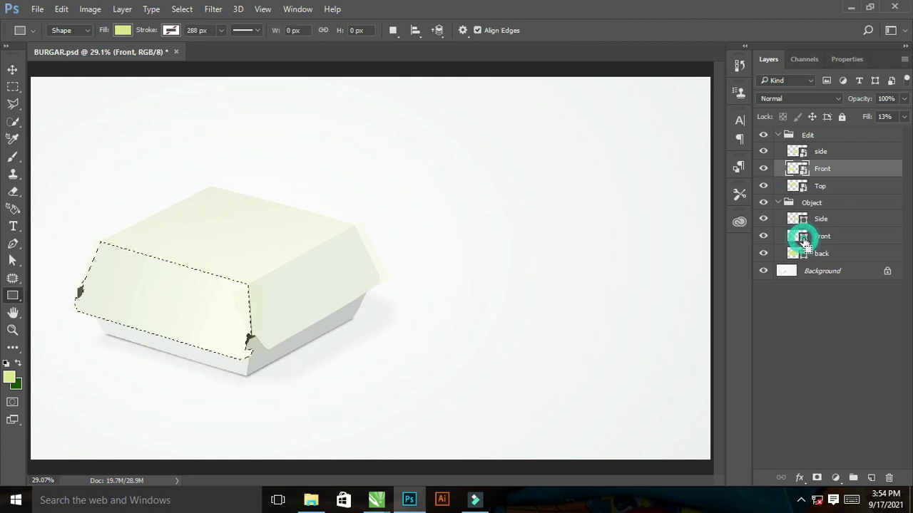
left_click(817, 478)
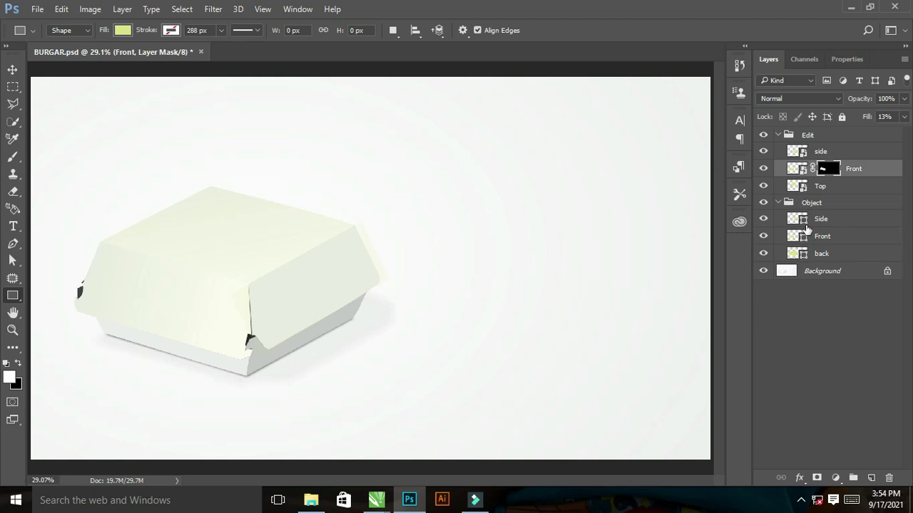
Mask the side smart object in the Edit group with the outline of the Object group's Side shape
left_click(804, 221, "ctrl")
left_click(824, 154)
left_click(816, 478)
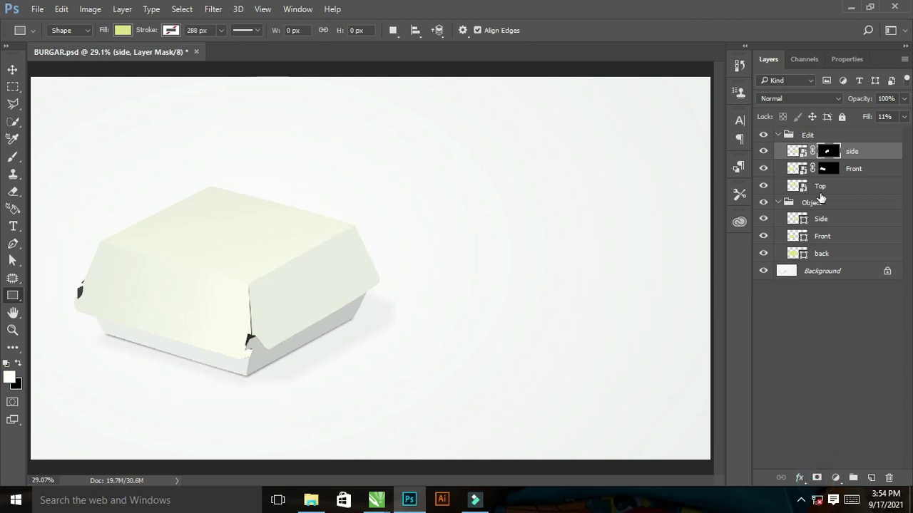
Mask the Top smart object with the whole-box outline loaded from the Object group's back shape
left_click(797, 254, "ctrl")
left_click(822, 189)
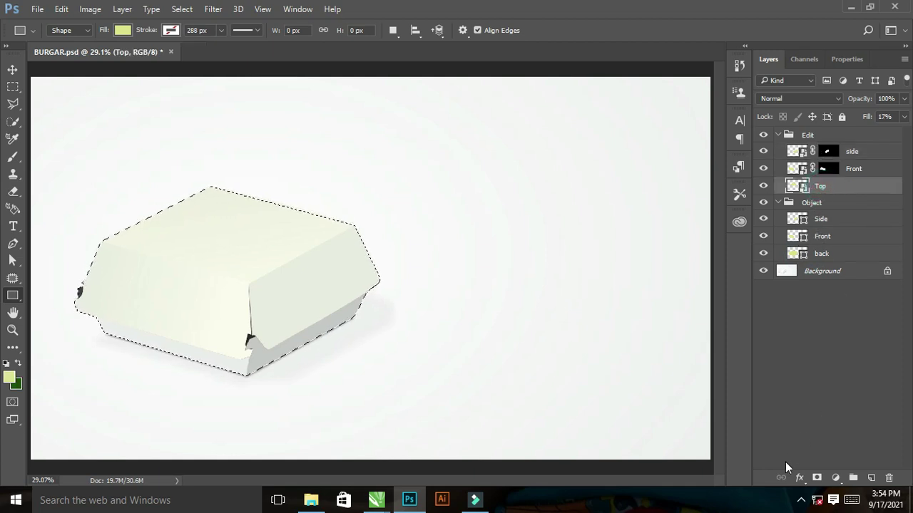
left_click(817, 477)
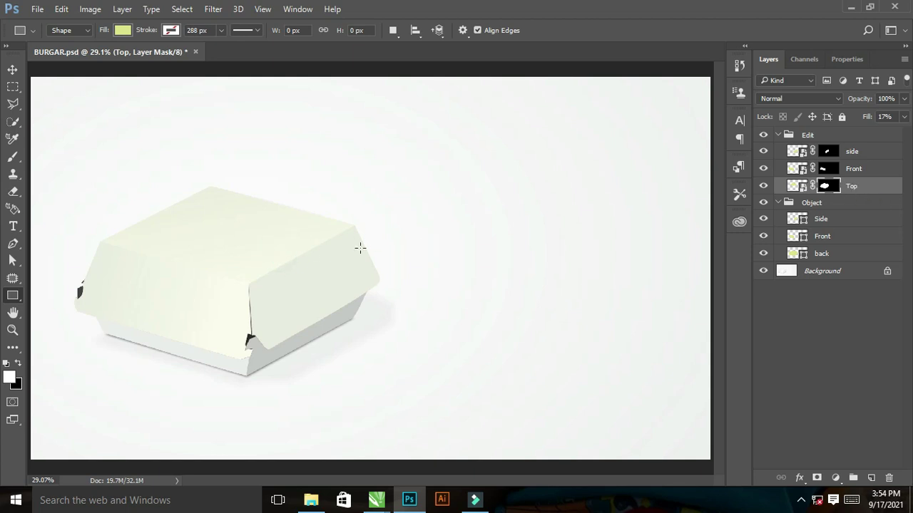
Draw a rectangle about 1607 × 1100 px covering the whole box and name its layer back
left_click_drag(56, 161, 452, 400)
left_click_drag(279, 363, 311, 369)
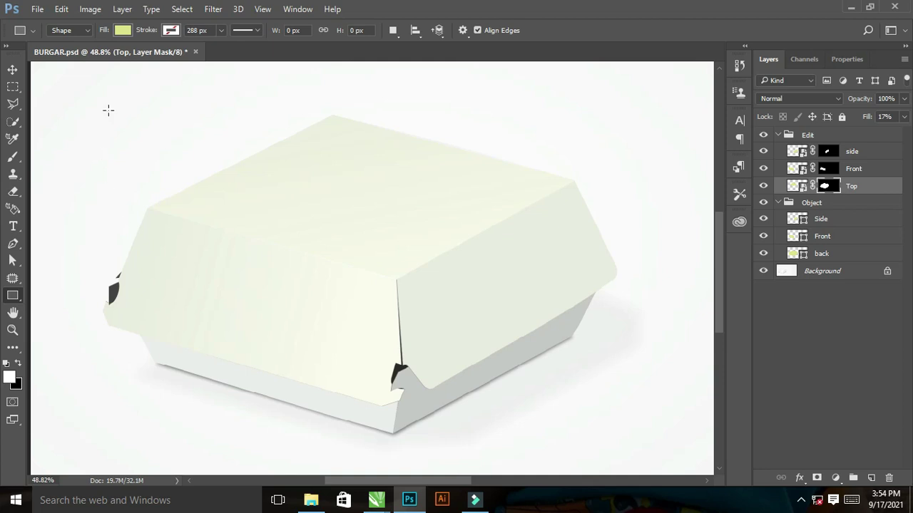
left_click_drag(99, 88, 622, 445)
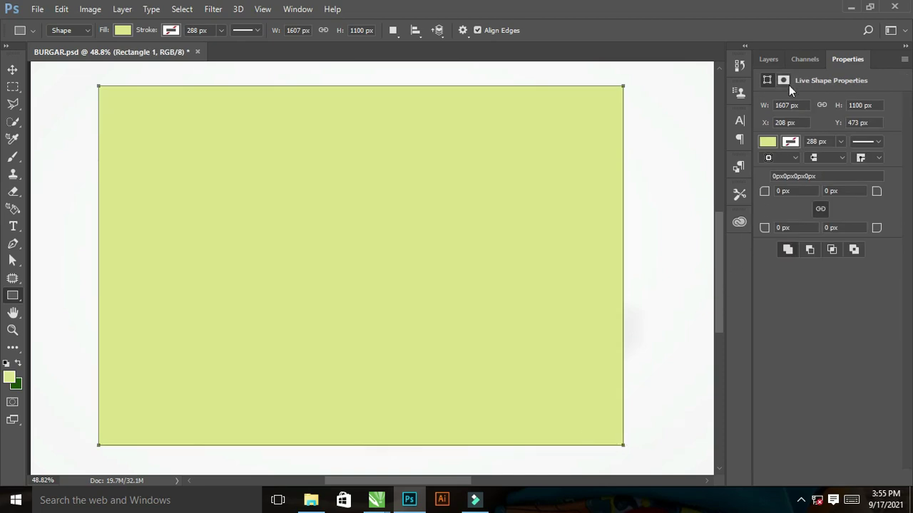
left_click(768, 60)
right_click(839, 187)
left_click(839, 187)
double_click(828, 187)
type("ba")
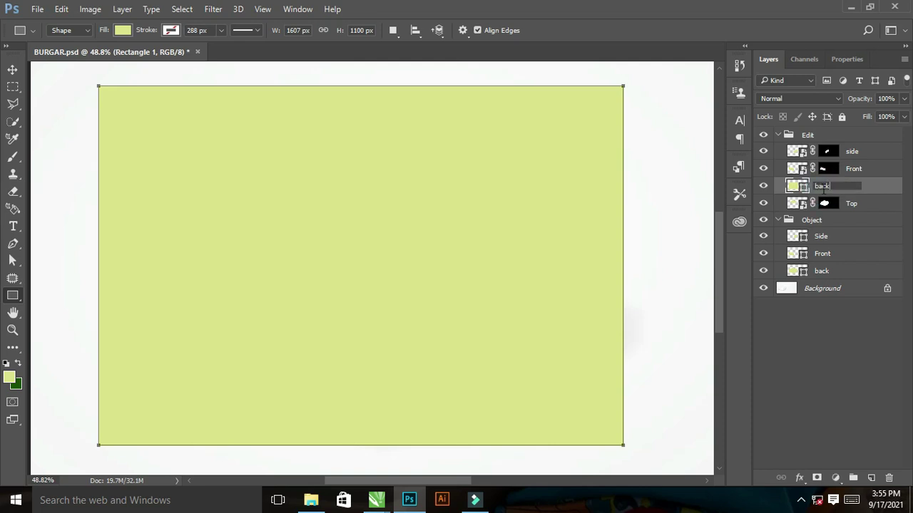
type("ck")
key("Return")
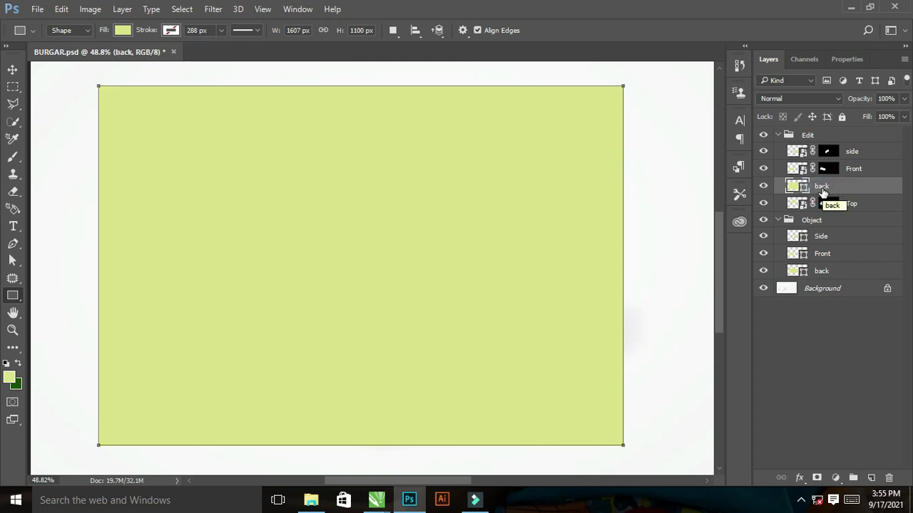
Convert the new back rectangle to a smart object and mask it with the Object group's back shape outline
right_click(822, 191)
left_click(615, 238)
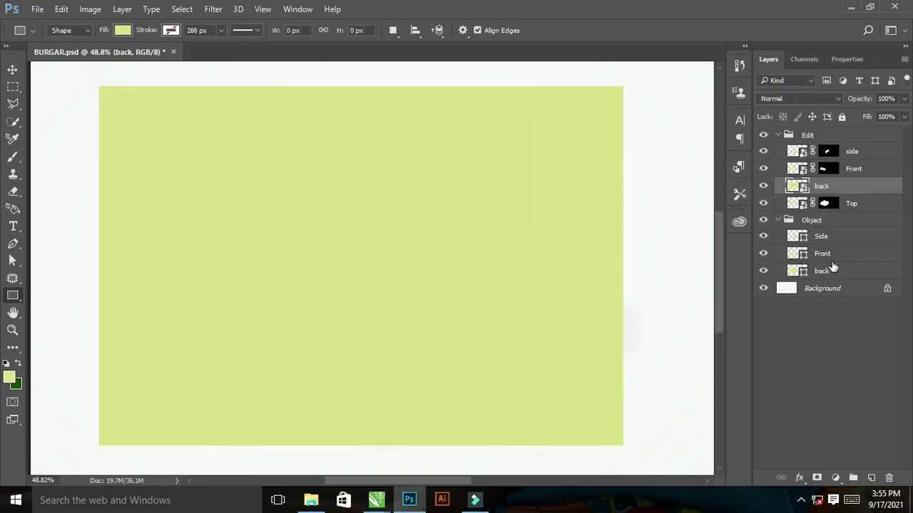
left_click(804, 273, "ctrl")
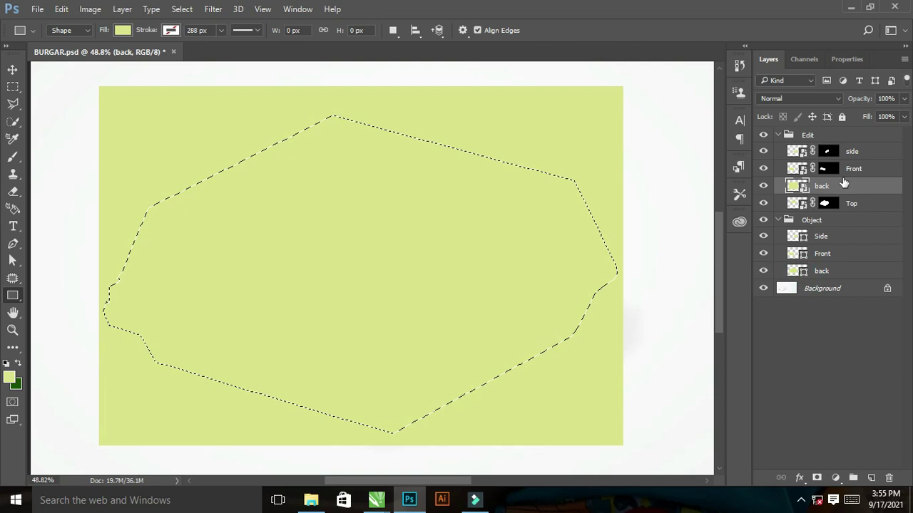
left_click(817, 478)
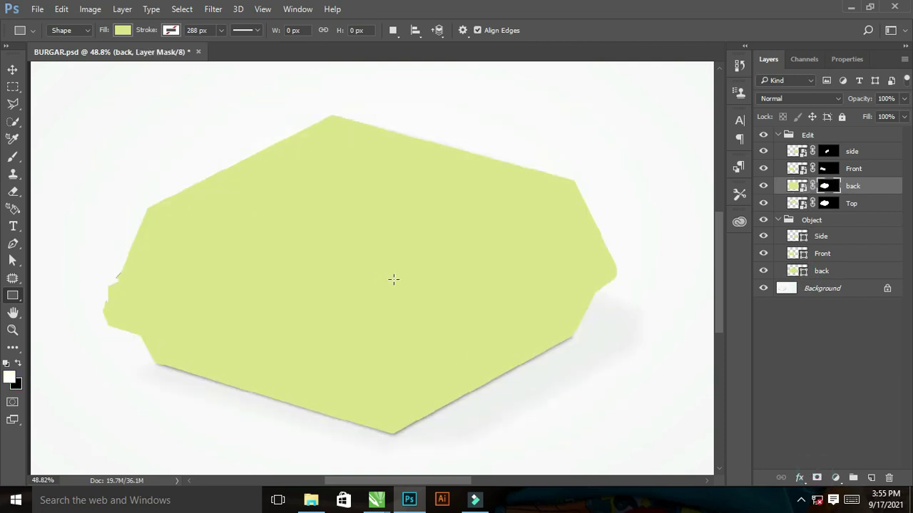
Reorder the Edit group as Top, side, Front, back, and set the fill of Top, side and Front to 100%
left_click_drag(861, 189, 869, 145)
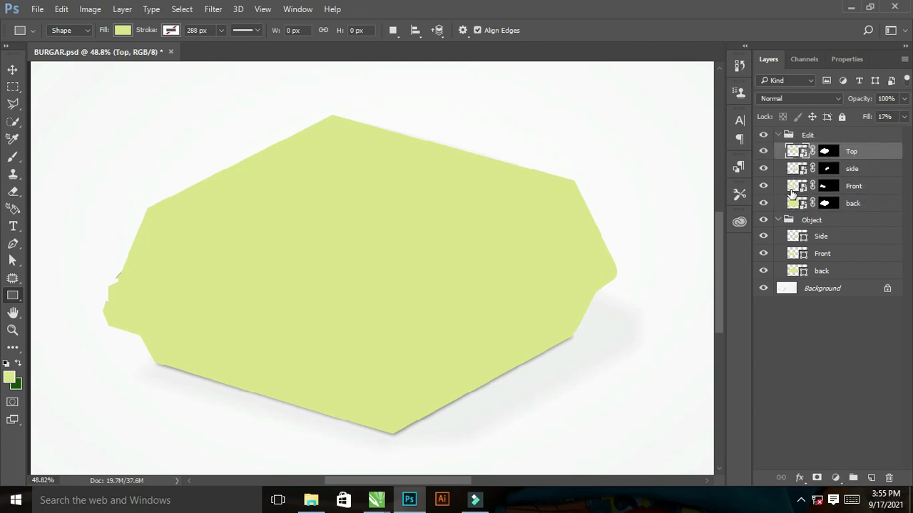
left_click(861, 172, "shift")
left_click(864, 186, "shift")
left_click(904, 116)
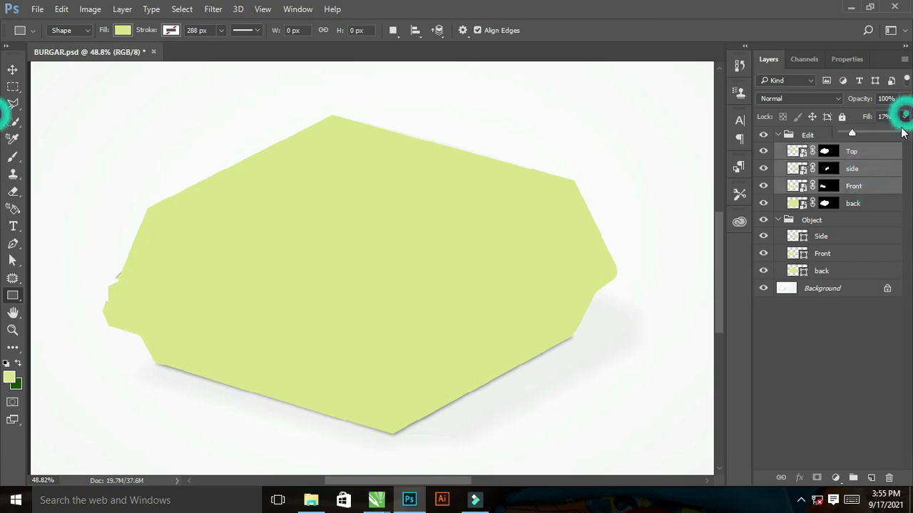
left_click_drag(881, 134, 905, 134)
Hide the back smart object briefly to check how the other layers cover the box, and show it again
left_click(869, 207)
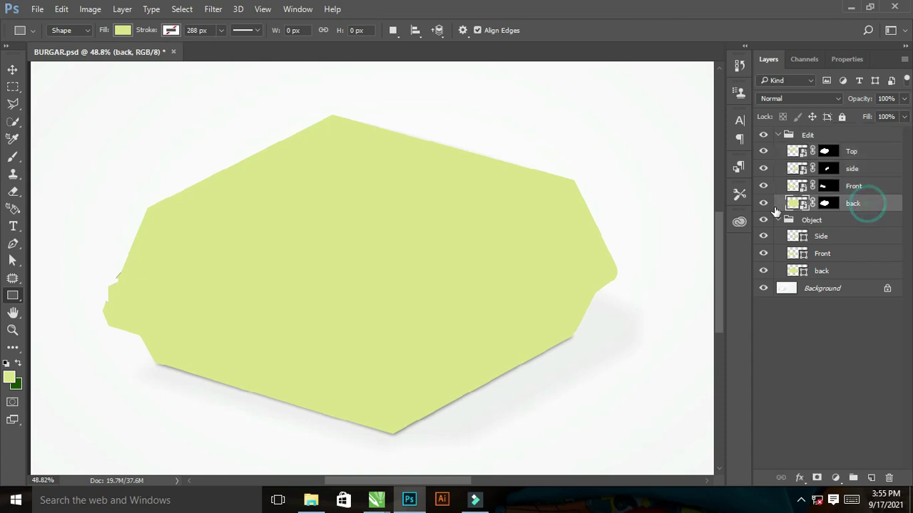
left_click(763, 204)
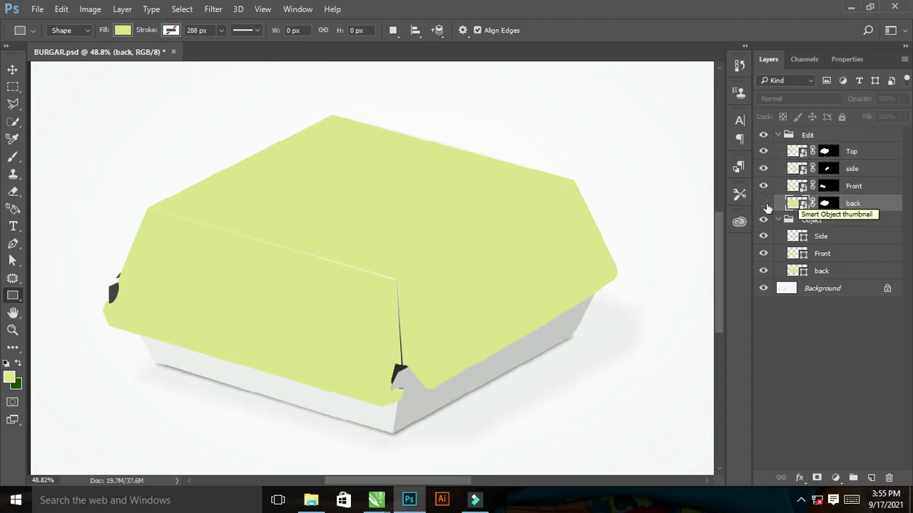
left_click(763, 203)
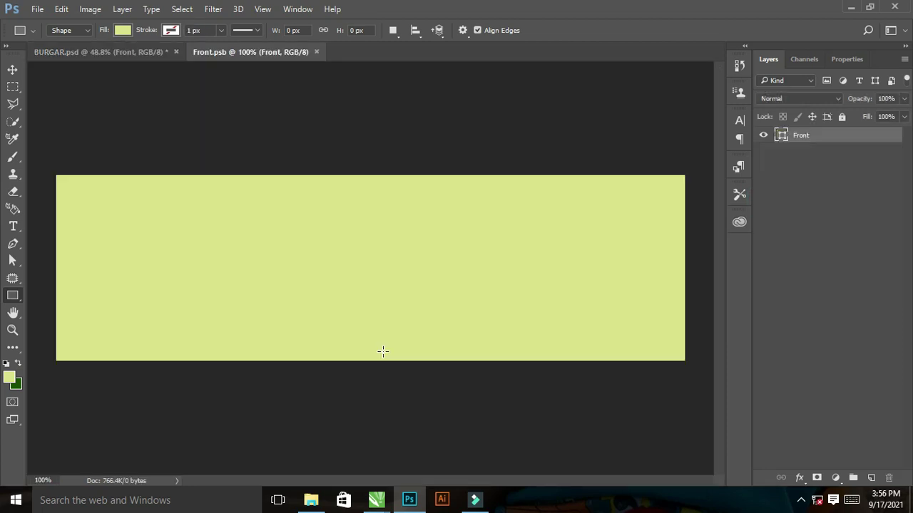
Place the BURGAR FRONT artwork from the desktop into Front.psb and stretch it slightly beyond the canvas's left edge
key("super+d")
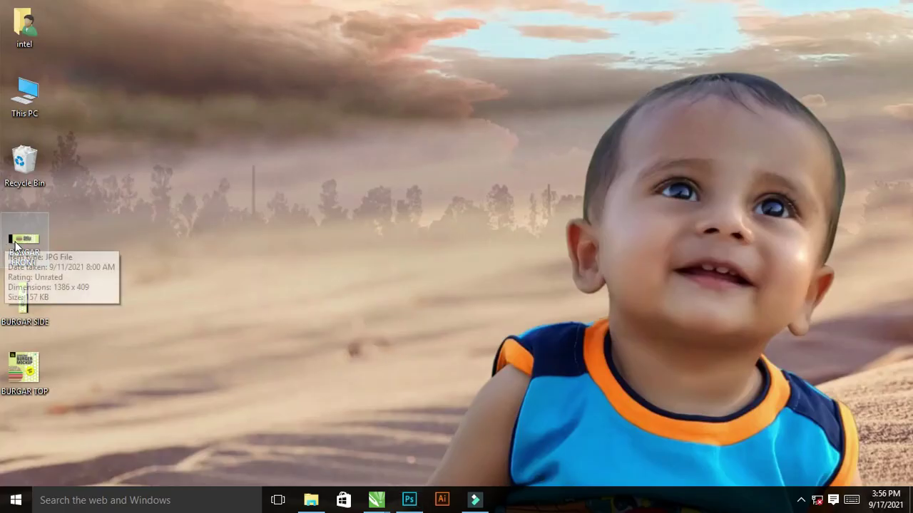
key("alt+Tab")
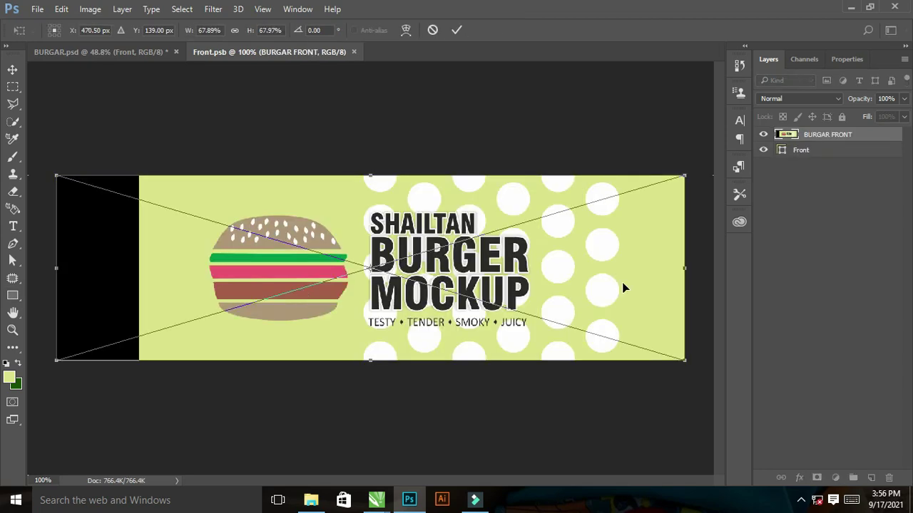
key("Return")
key("u")
key("ctrl+t")
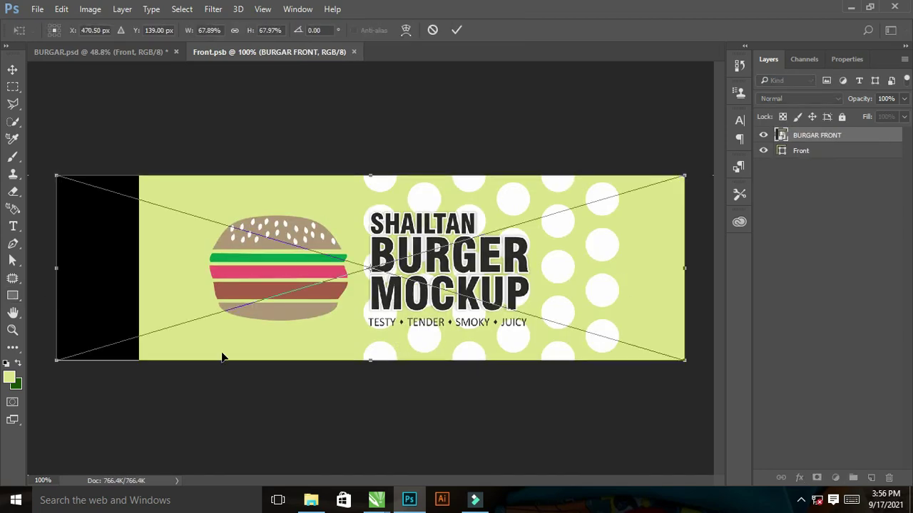
left_click_drag(57, 271, 50, 271)
key("Return")
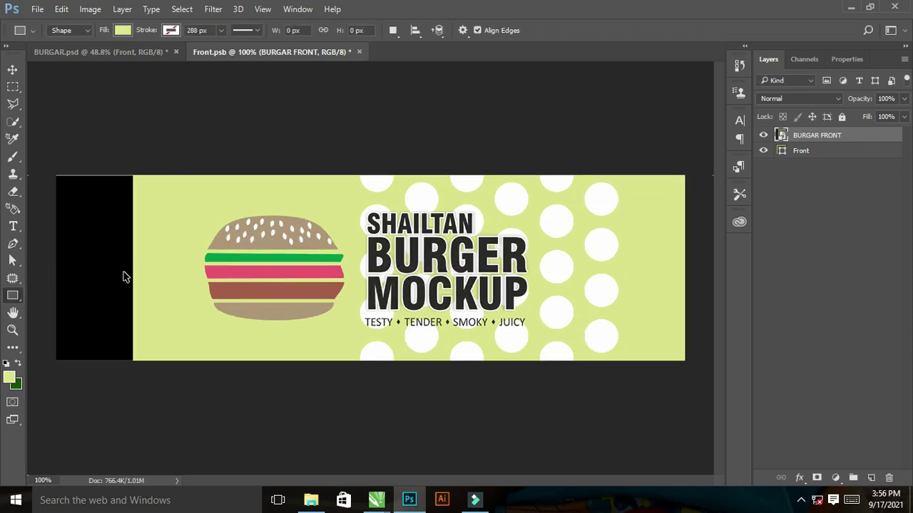
Stretch the BURGAR FRONT artwork slightly past the canvas's upper edge, then save and close Front.psb
key("ctrl+t")
left_click_drag(370, 174, 370, 172)
key("Return")
key("ctrl+s")
left_click(354, 52)
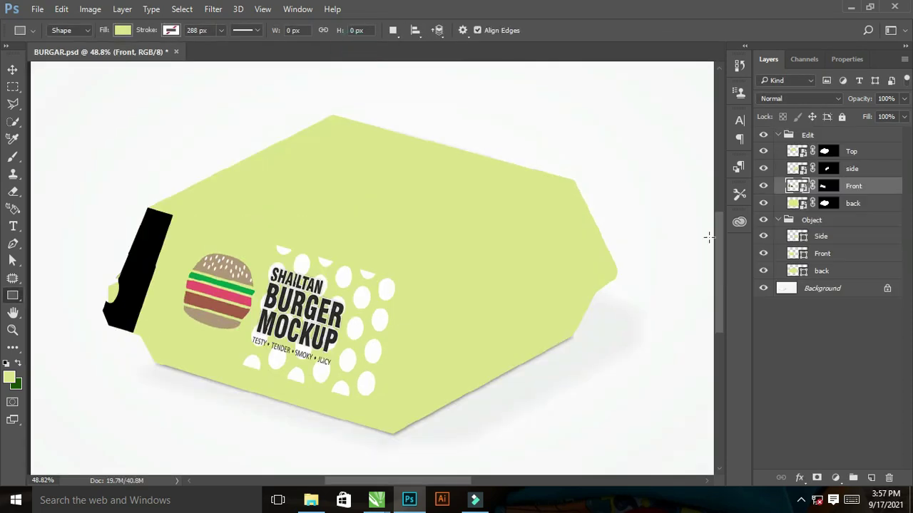
Open the side smart object, place the BURGAR SIDE artwork from the desktop into it and rotate it 90°
double_click(794, 171)
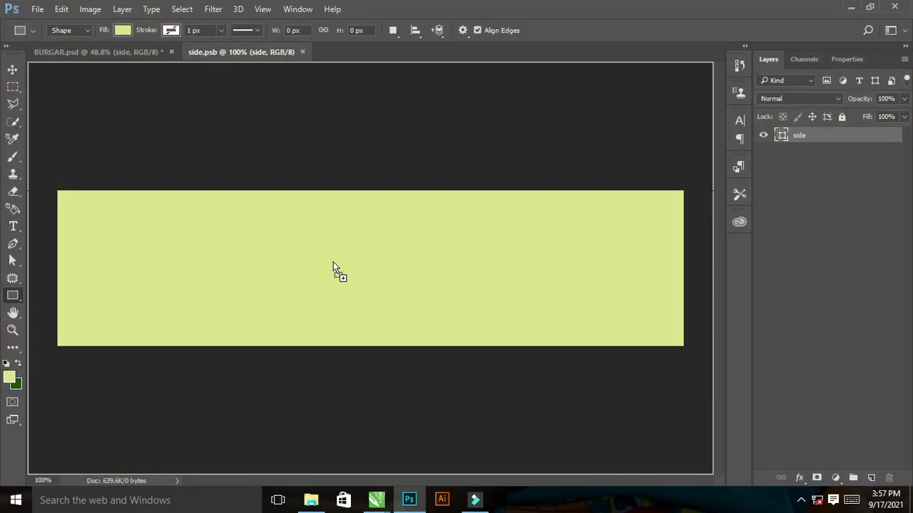
left_click_drag(333, 261, 335, 264)
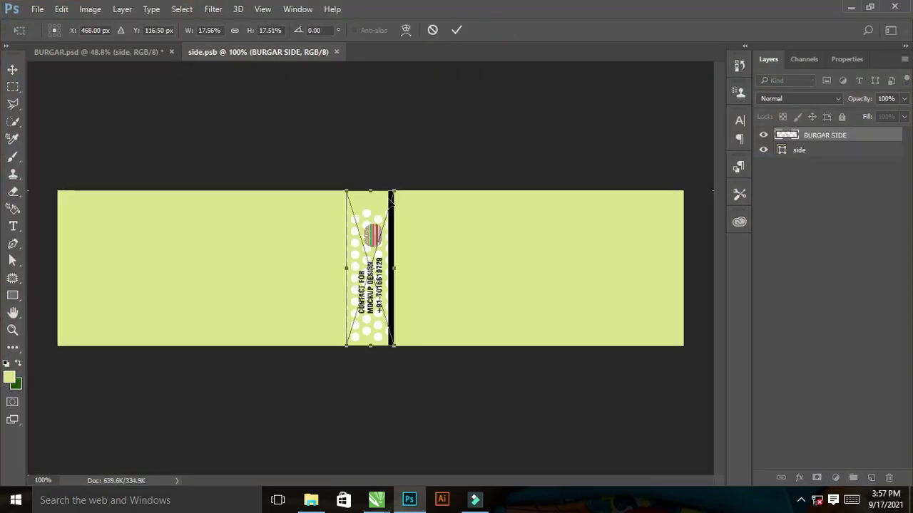
left_click_drag(403, 188, 465, 308)
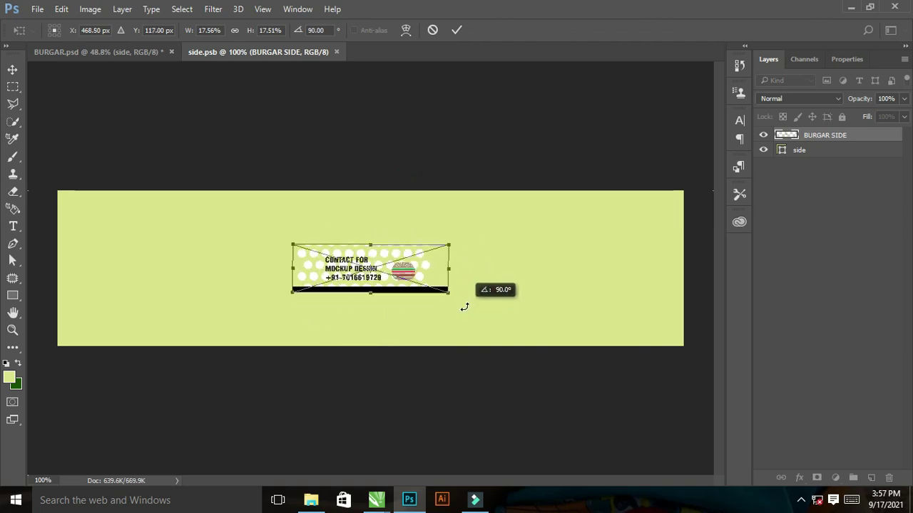
Stretch the BURGAR SIDE artwork to cover the whole canvas, then save and close side.psb
left_click_drag(450, 270, 684, 269)
left_click_drag(293, 269, 57, 269)
left_click_drag(370, 292, 371, 339)
left_click_drag(369, 244, 371, 191)
left_click_drag(371, 338, 370, 349)
key("Return")
left_click(336, 51)
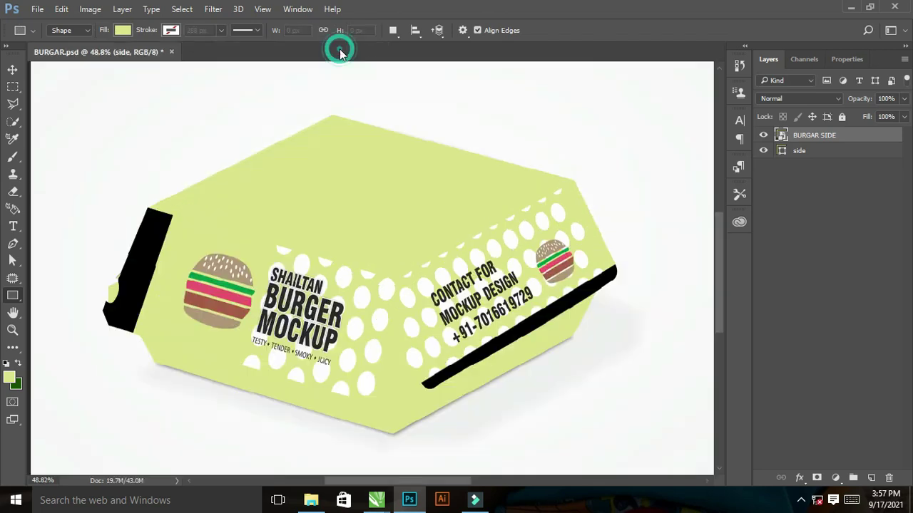
Place the BURGAR TOP artwork into the Top smart object, widen it to the canvas edges, then save and close Top.psb
double_click(796, 153)
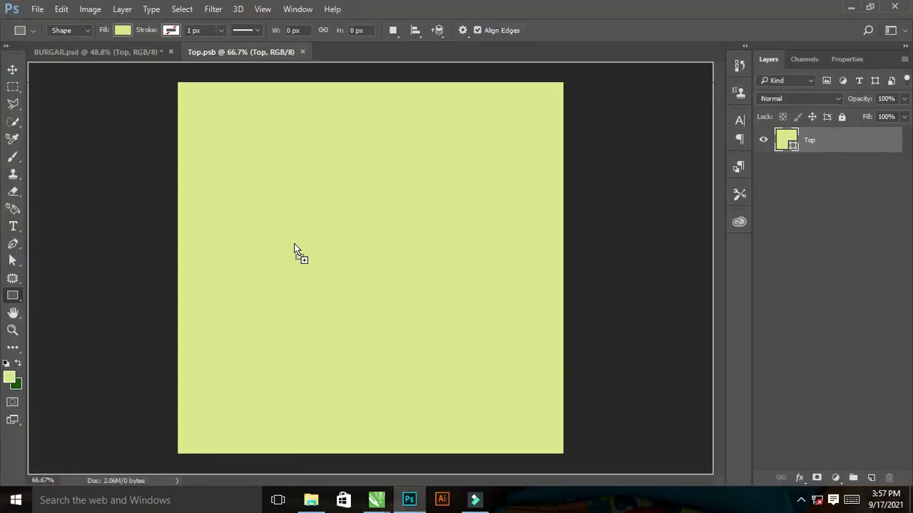
left_click_drag(293, 253, 293, 252)
left_click_drag(179, 270, 178, 270)
left_click_drag(554, 269, 564, 264)
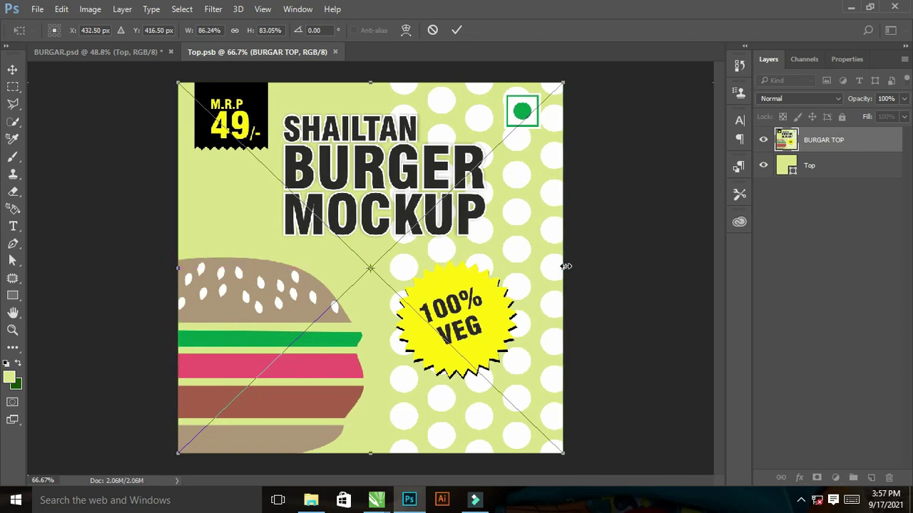
key("Return")
key("ctrl+s")
left_click(333, 51)
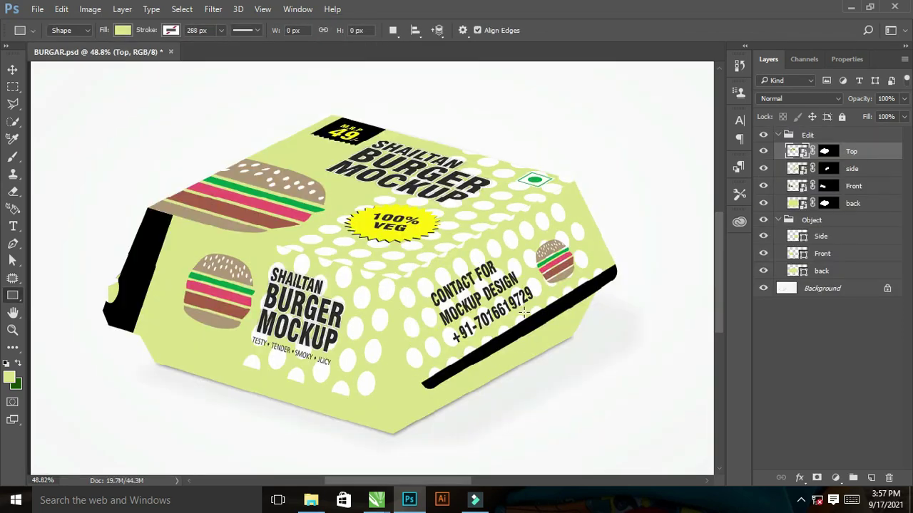
Copy the box area of the Background into three new layers and move them above the Edit group
left_click(777, 136)
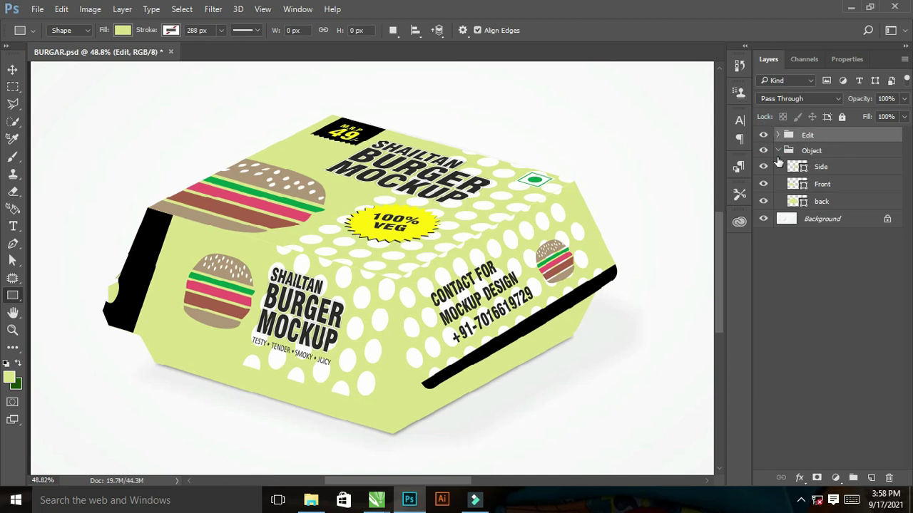
left_click(820, 218)
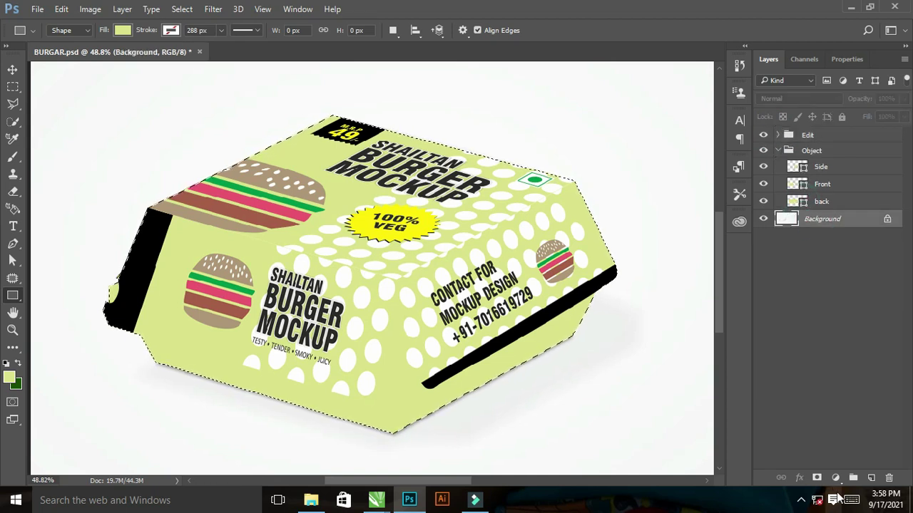
key("ctrl+j")
key("ctrl+j")
key("ctrl+j")
left_click(839, 254, "shift")
left_click_drag(839, 253, 838, 138)
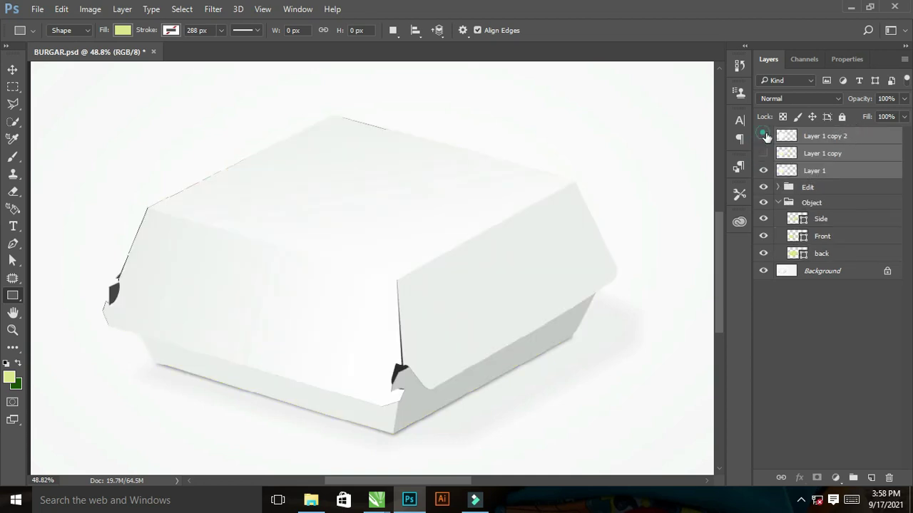
Hide the upper two box copies and rename the three copies, from lowest to highest, shadow, Midtone and Light
left_click(764, 136)
double_click(815, 172)
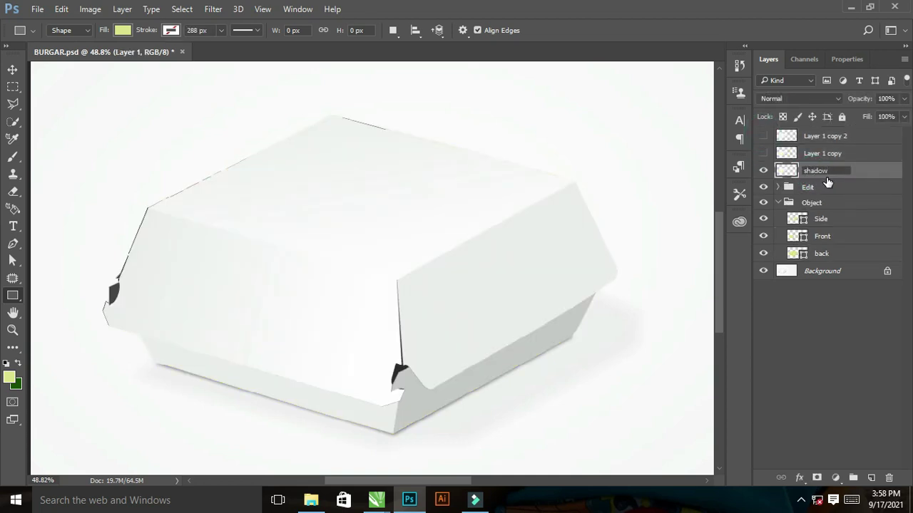
double_click(819, 156)
type("Midtone")
double_click(825, 135)
type("Light")
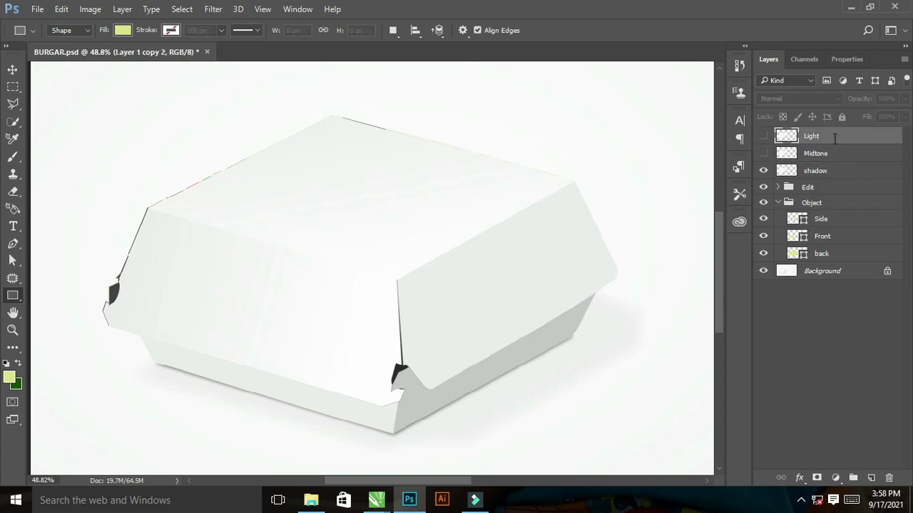
key("Return")
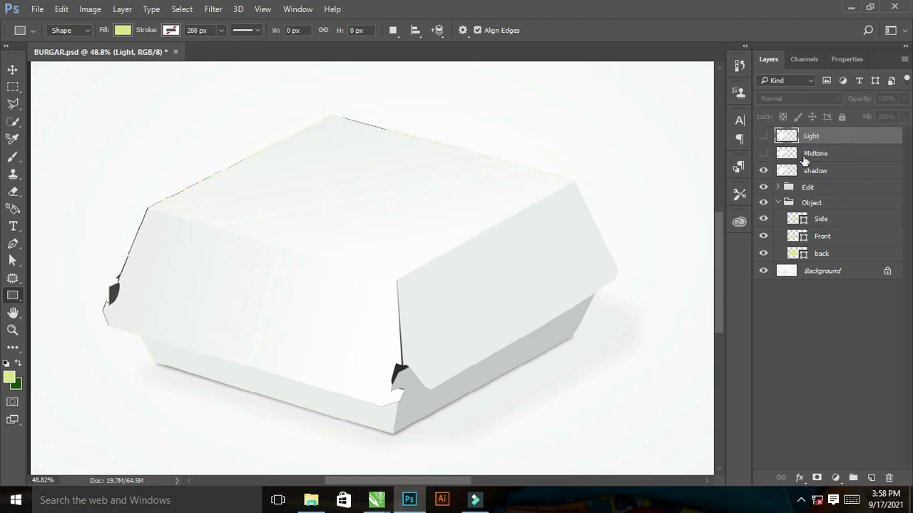
Set the shadow layer to Linear Burn, then show the Midtone layer and set it to Linear Burn too
left_click(829, 173)
left_click(799, 99)
left_click(799, 146)
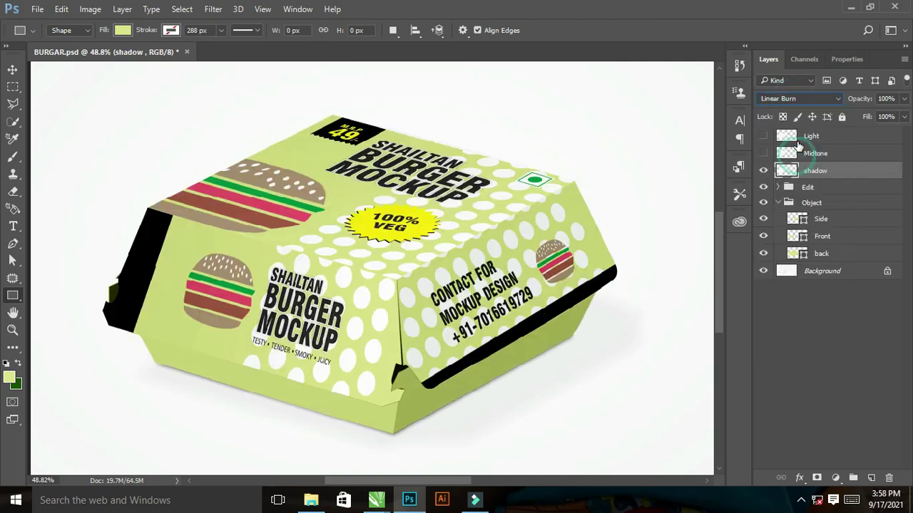
left_click(763, 152)
left_click(815, 153)
left_click(799, 98)
left_click(798, 148)
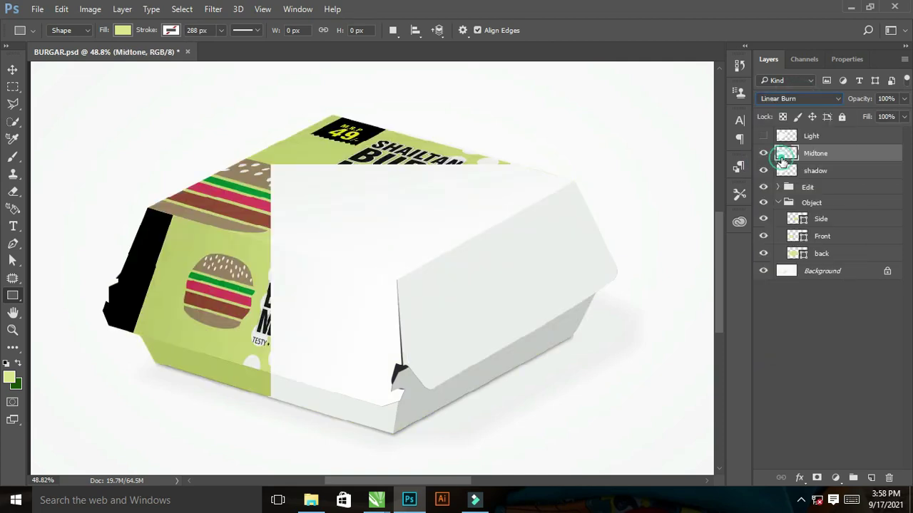
Apply Levels to the Midtone layer with input black 32, input white 242 and output white 240
left_click(91, 9)
mouse_move(133, 43)
left_click(260, 62)
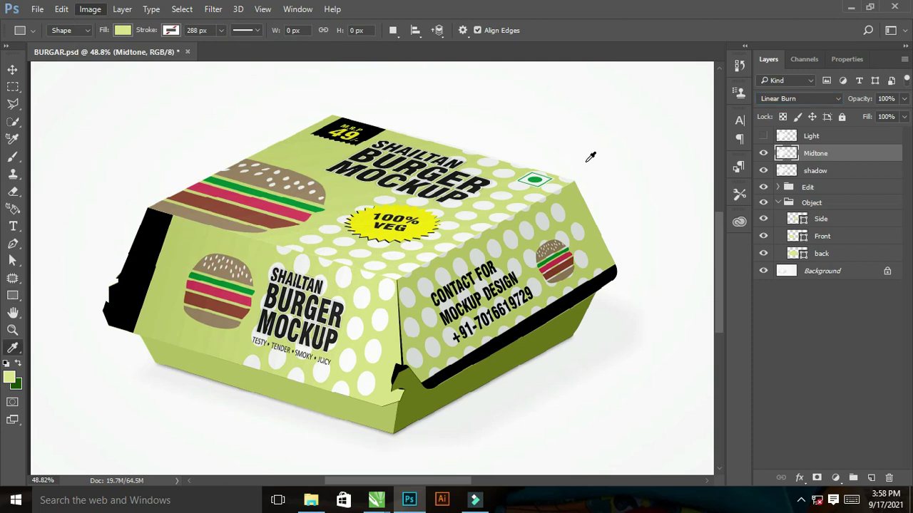
left_click_drag(806, 191, 797, 194)
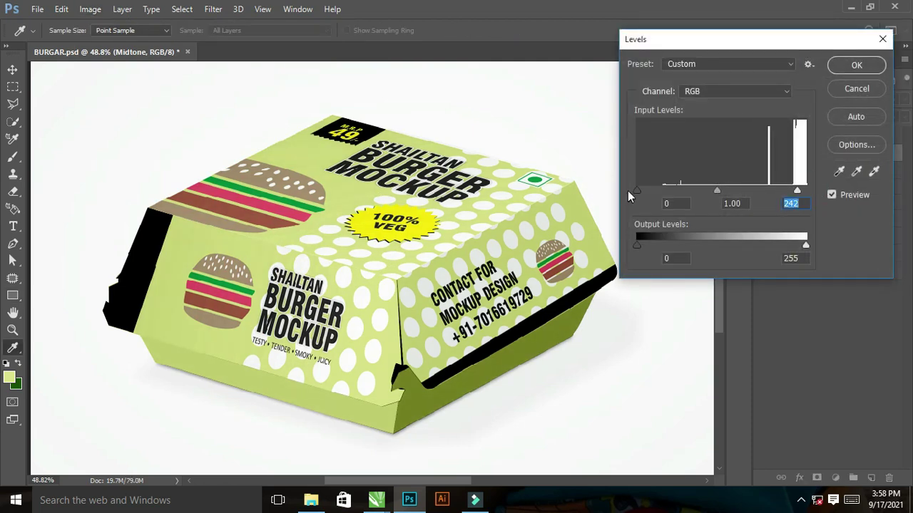
left_click_drag(648, 190, 659, 188)
left_click_drag(806, 245, 796, 246)
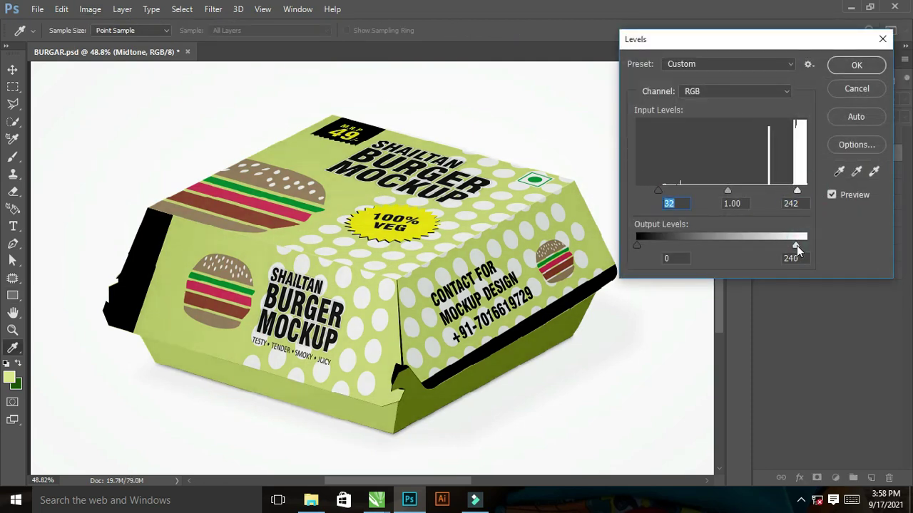
left_click(856, 65)
Show the Light layer and set its blend mode to Screen
left_click(761, 134)
left_click(788, 135)
left_click(784, 98)
left_click(780, 211)
Apply Levels to the Light layer with input black 185 and output white 98
left_click(90, 9)
mouse_move(112, 41)
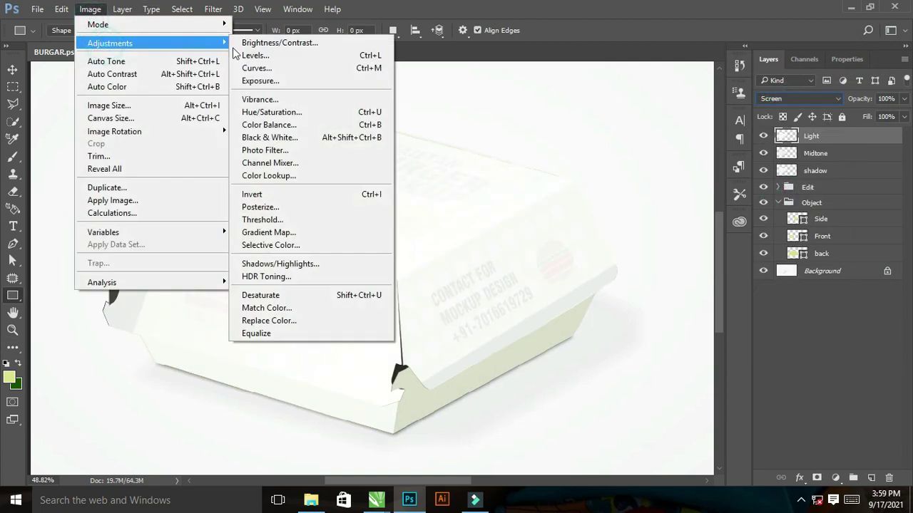
left_click(255, 53)
left_click_drag(639, 196, 790, 192)
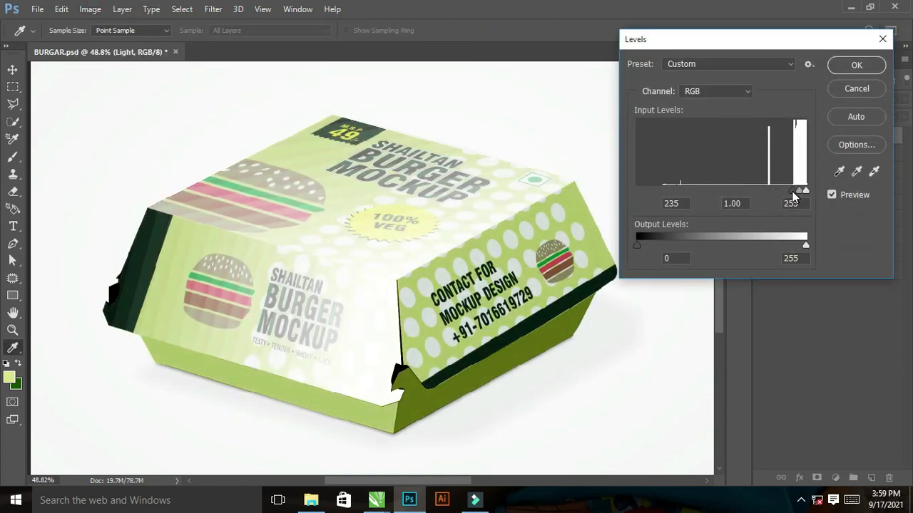
left_click_drag(805, 246, 709, 249)
left_click_drag(790, 193, 760, 192)
left_click_drag(709, 245, 701, 245)
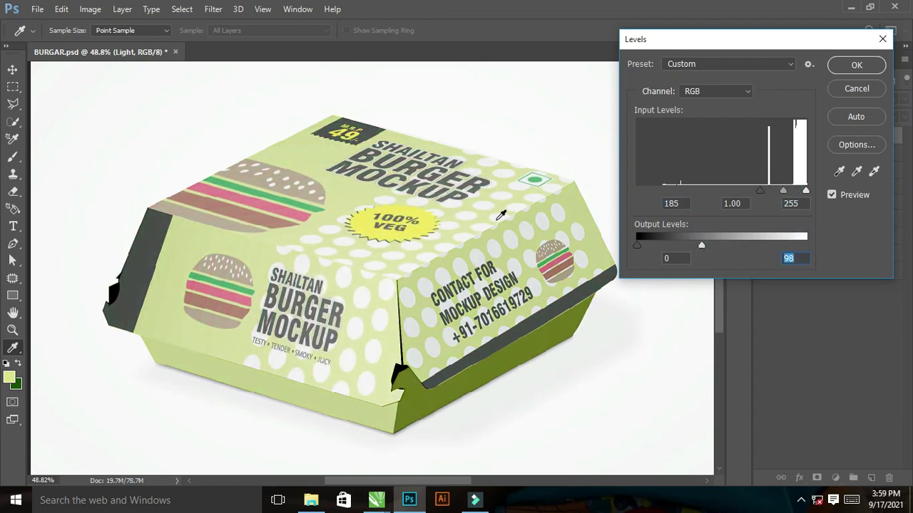
left_click(857, 65)
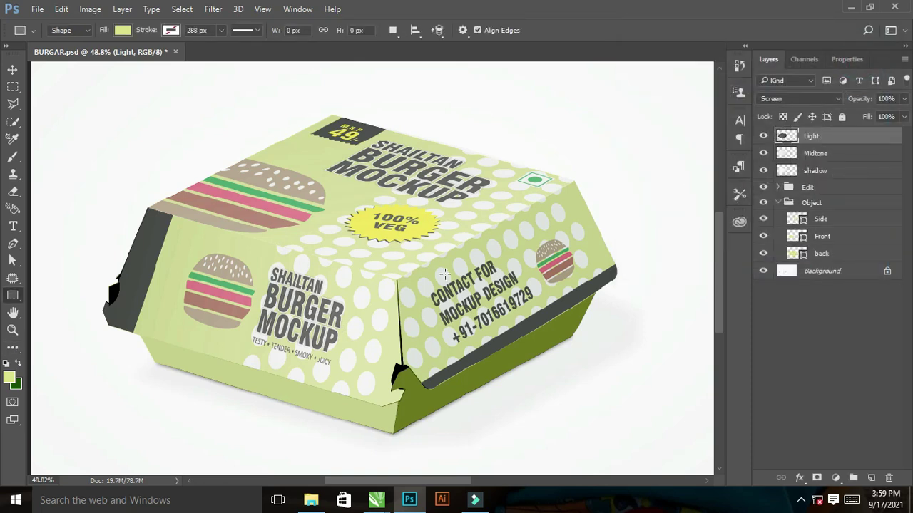
Save the document, then load the back shape's outline as a selection and invert it on the Background layer
key("ctrl+s")
key("ctrl+0")
left_click(802, 254, "ctrl")
left_click(777, 203)
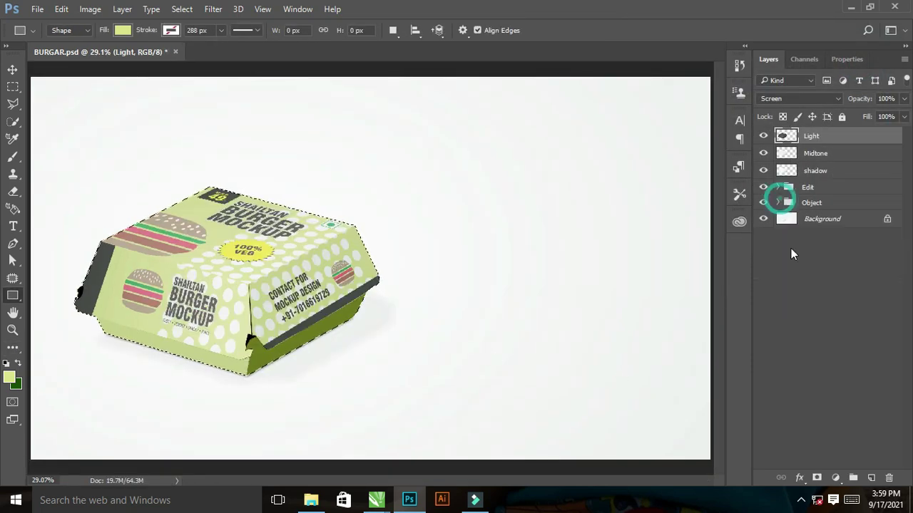
left_click(820, 218)
left_click(182, 9)
left_click(185, 63)
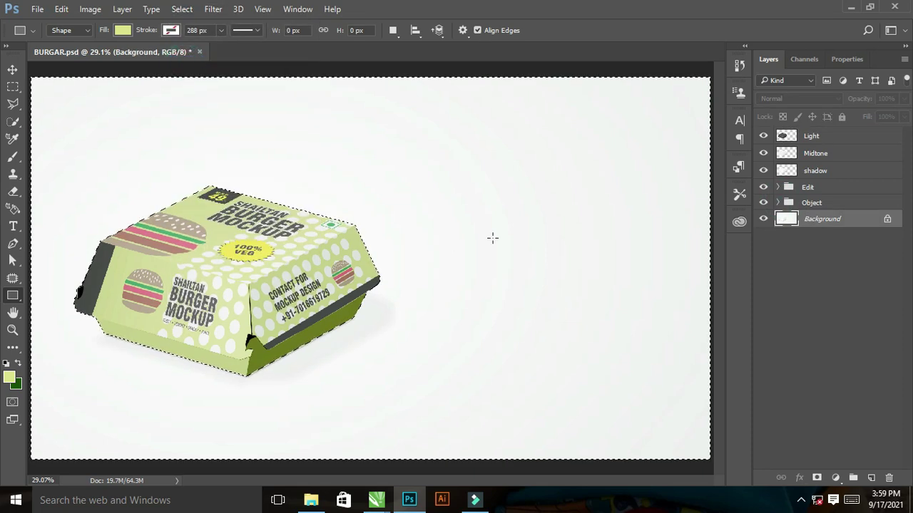
Add a pale yellow-green solid color fill layer around the box above the Background and set it to Linear Burn
left_click(835, 478)
left_click(791, 191)
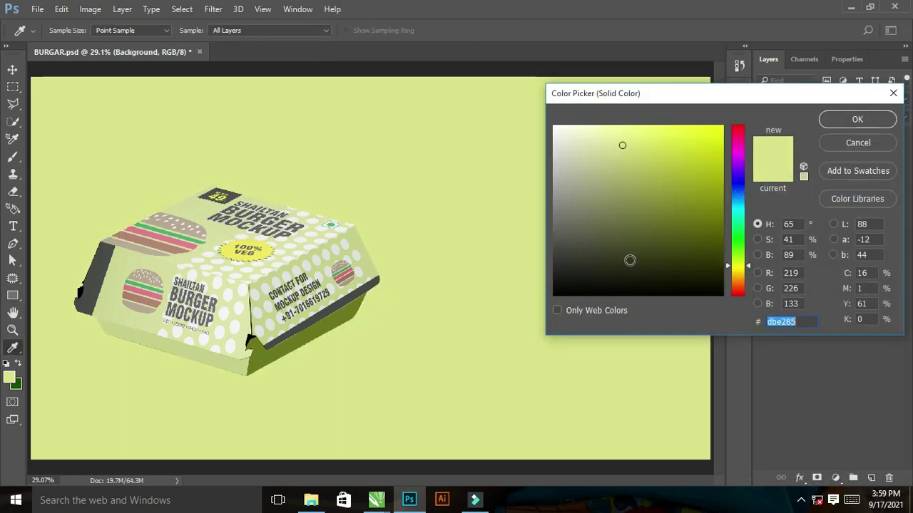
mouse_move(591, 146)
left_mouse_down()
mouse_move(578, 126)
mouse_move(601, 140)
left_mouse_up()
key("Return")
left_click(799, 98)
left_click(794, 158)
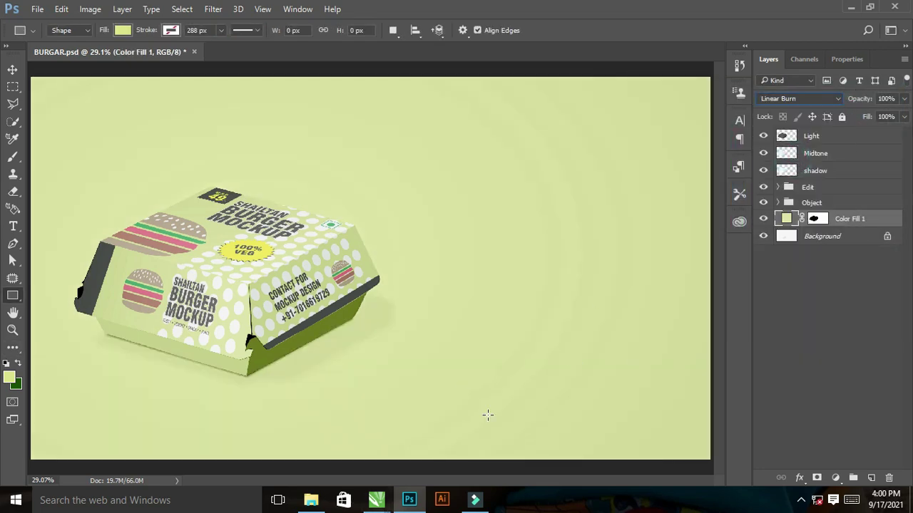